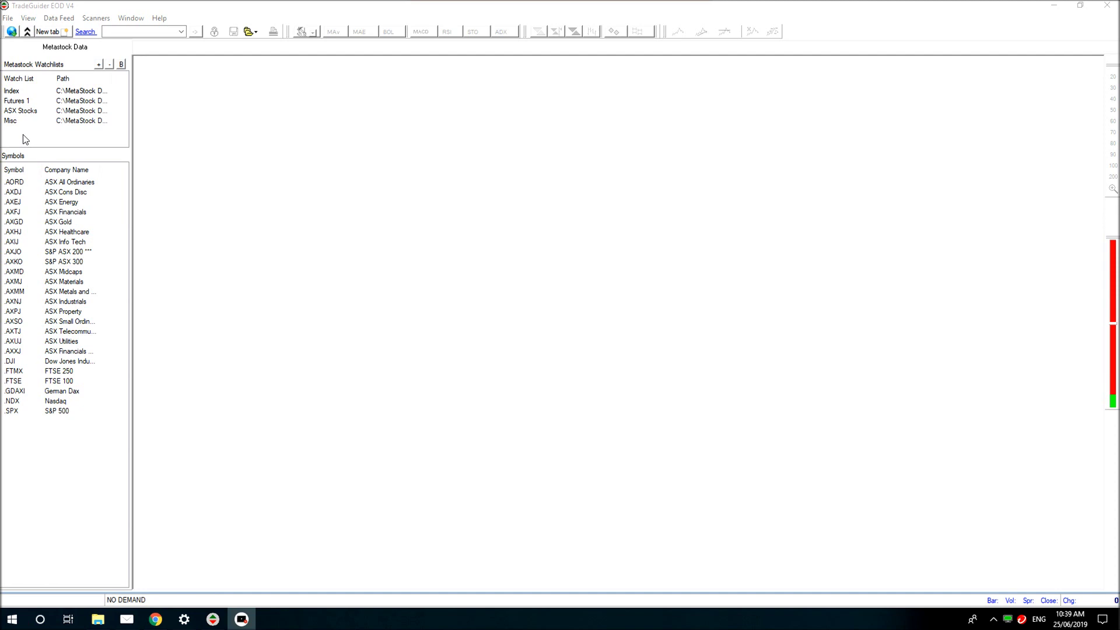
Step: Open AVZ.AX from the ASX Stocks watchlist and switch its chart to the weekly timeframe
{"action": "left_click", "coordinate": [8, 102]}
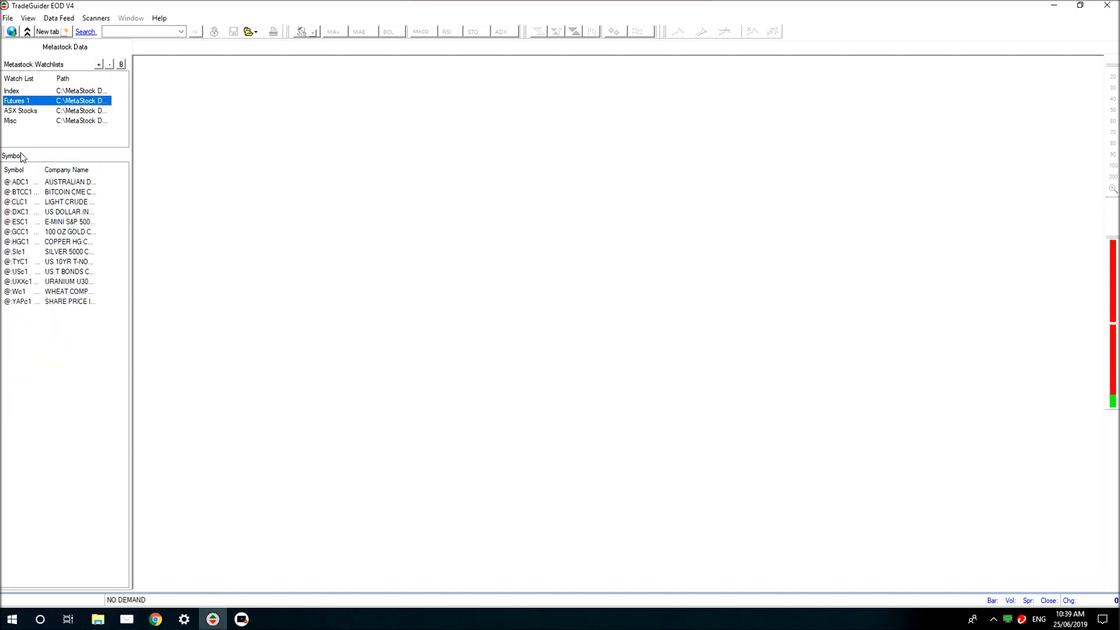
{"action": "left_click", "coordinate": [25, 112]}
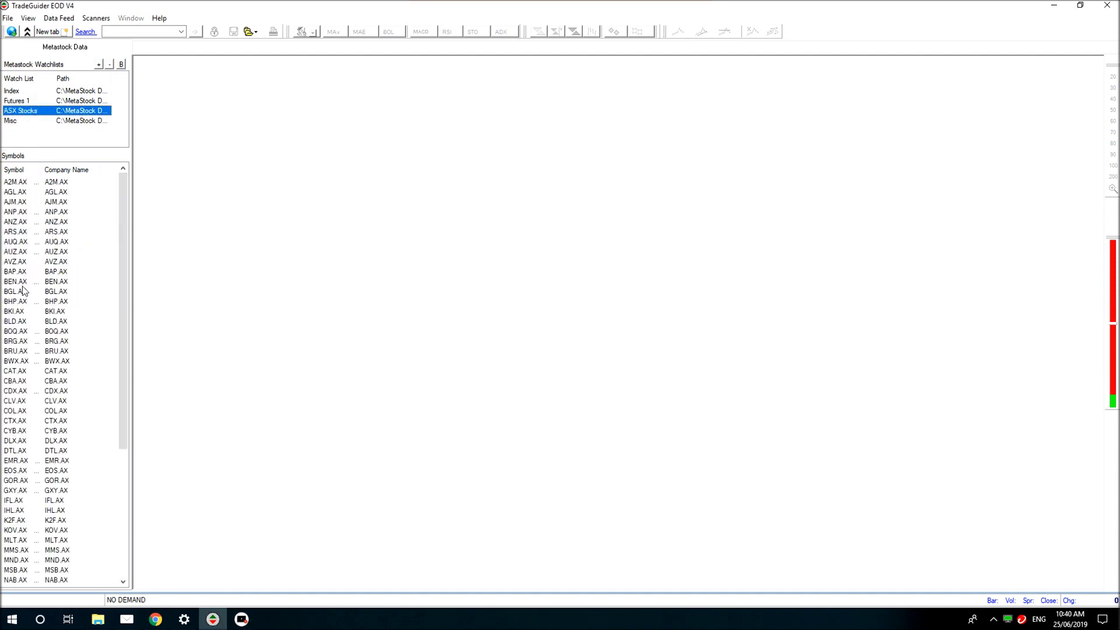
{"action": "double_click", "coordinate": [16, 263]}
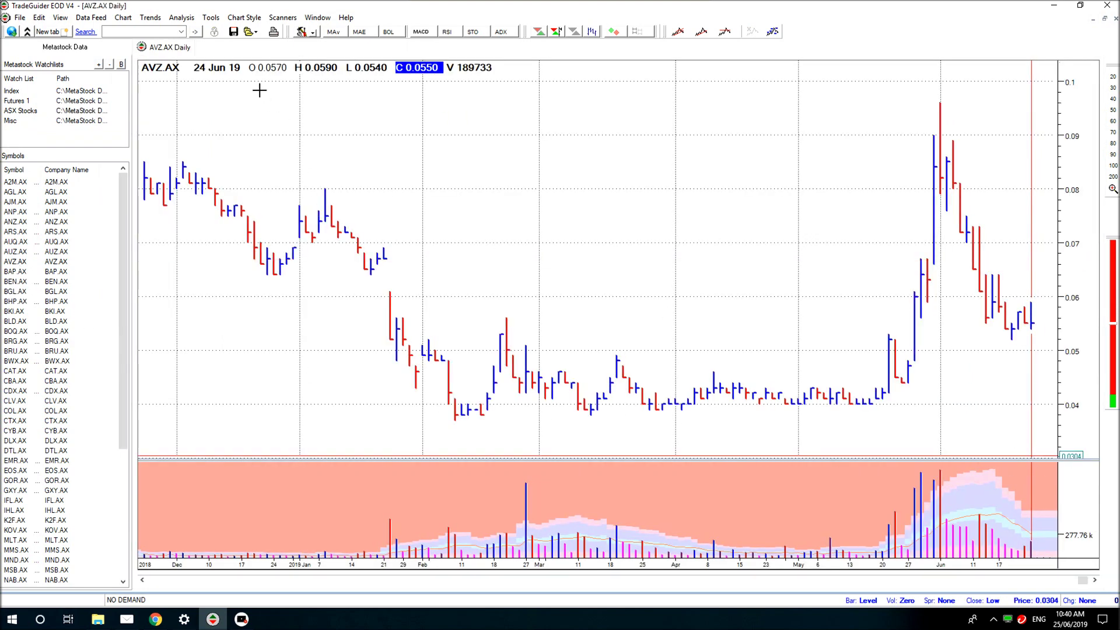
{"action": "left_click", "coordinate": [197, 35]}
{"action": "left_click", "coordinate": [206, 72]}
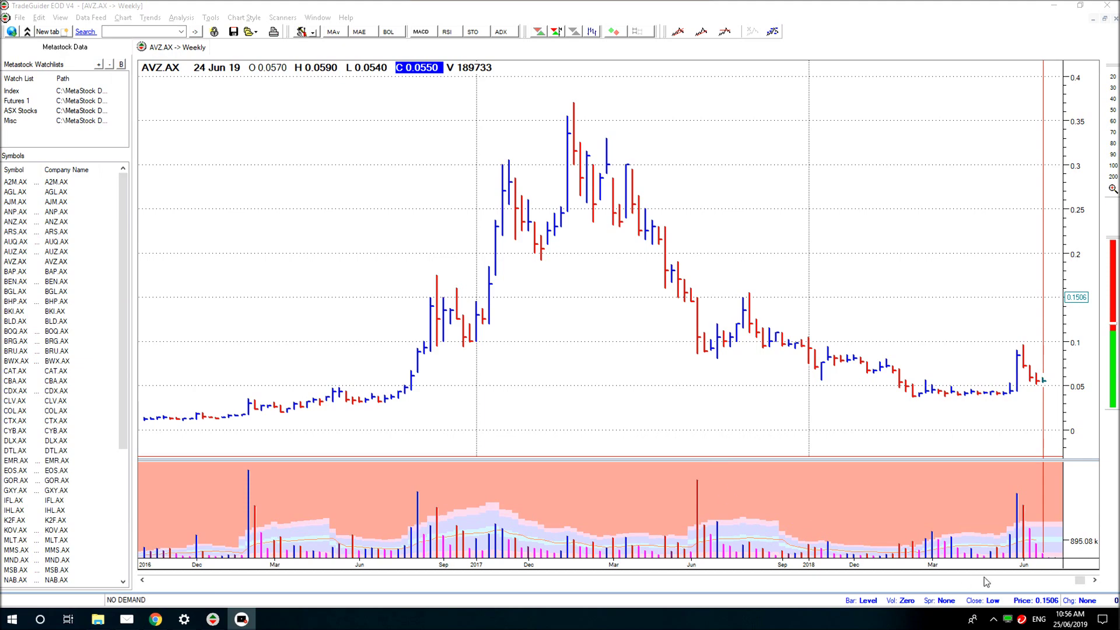
Step: Inspect the high-volume bar of 03 Feb 17 and place the price cursor line at its high, at 0.0354
{"action": "mouse_move", "coordinate": [1080, 584]}
{"action": "left_mouse_down"}
{"action": "mouse_move", "coordinate": [538, 594]}
{"action": "mouse_move", "coordinate": [1083, 591]}
{"action": "left_mouse_up"}
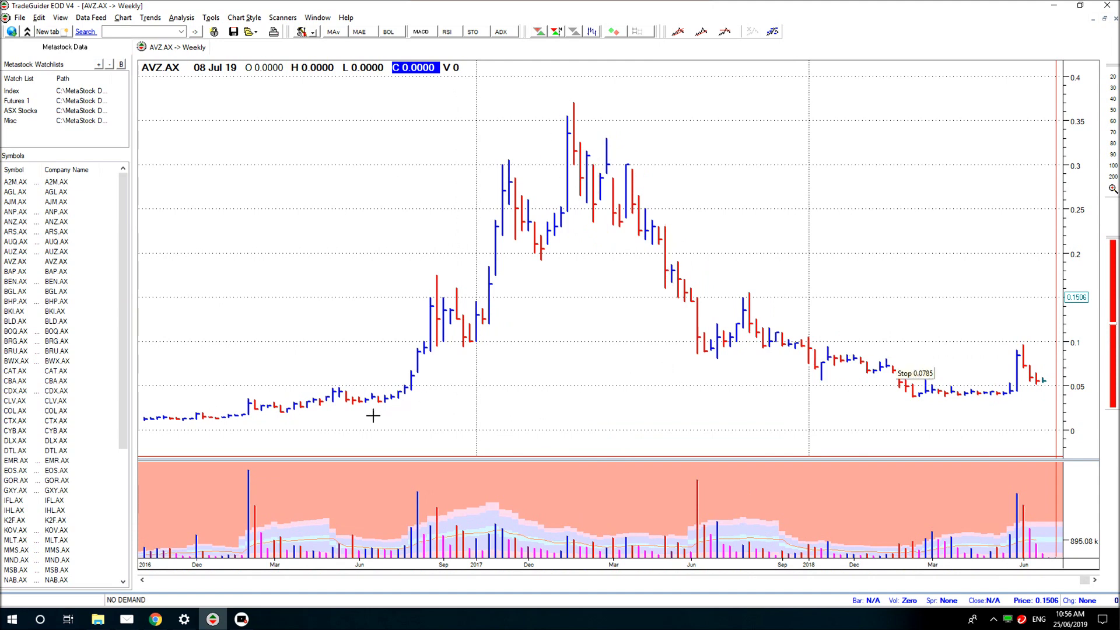
{"action": "left_click", "coordinate": [247, 470]}
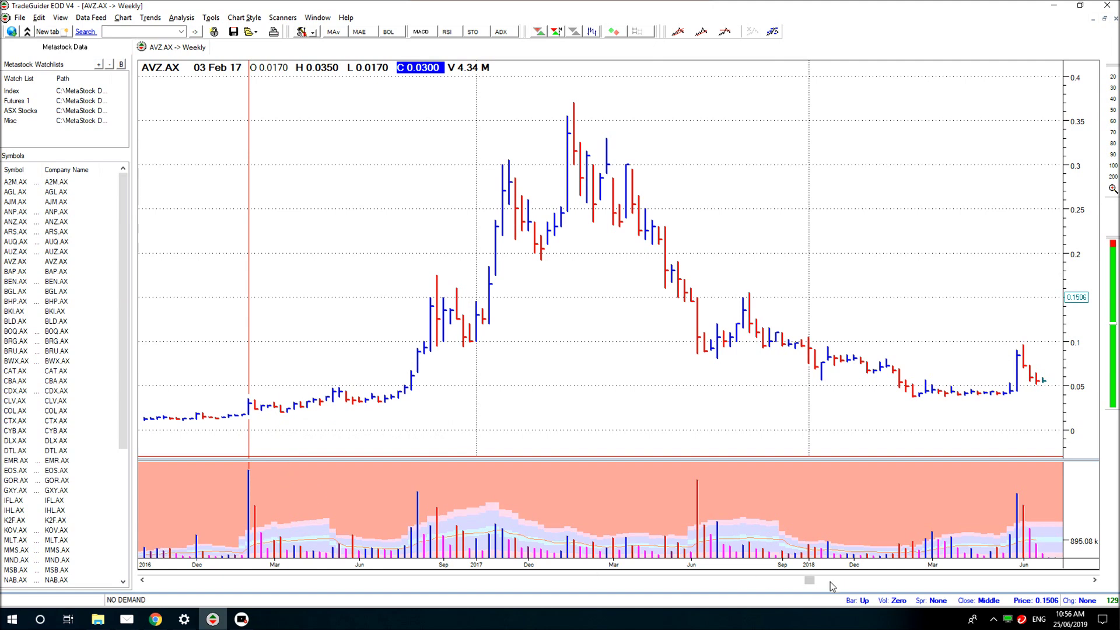
{"action": "left_click_drag", "start_coordinate": [814, 582], "coordinate": [1059, 576]}
{"action": "mouse_move", "coordinate": [246, 411]}
{"action": "left_click", "coordinate": [249, 398]}
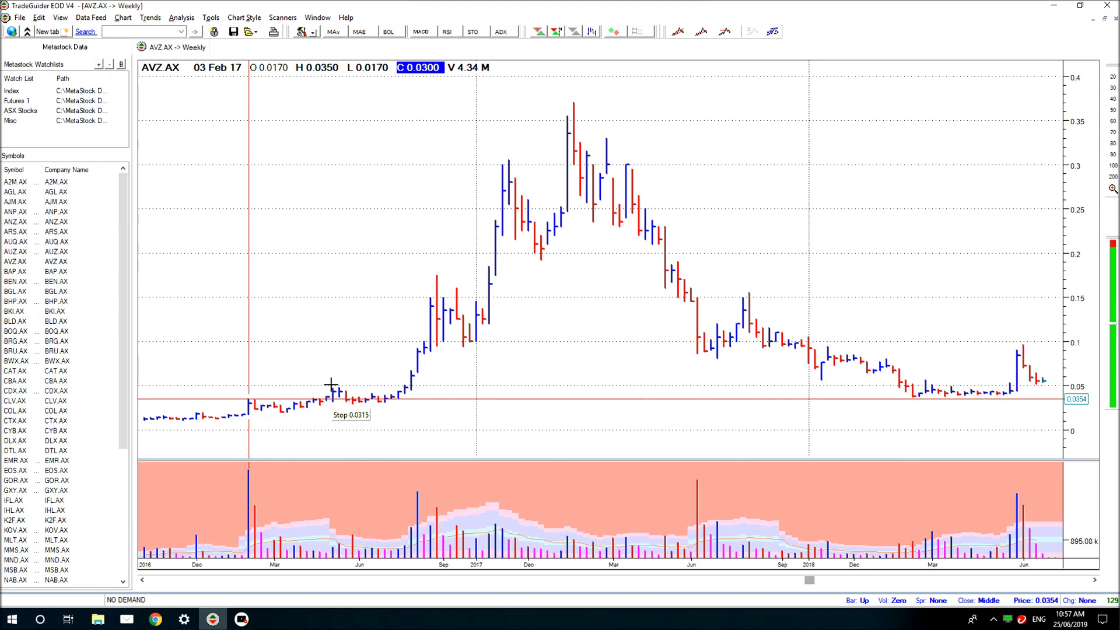
Step: Compare the low of the 04 May 17 bar with the low of the 03 Feb 17 bar using the price cursor line
{"action": "left_click", "coordinate": [332, 546]}
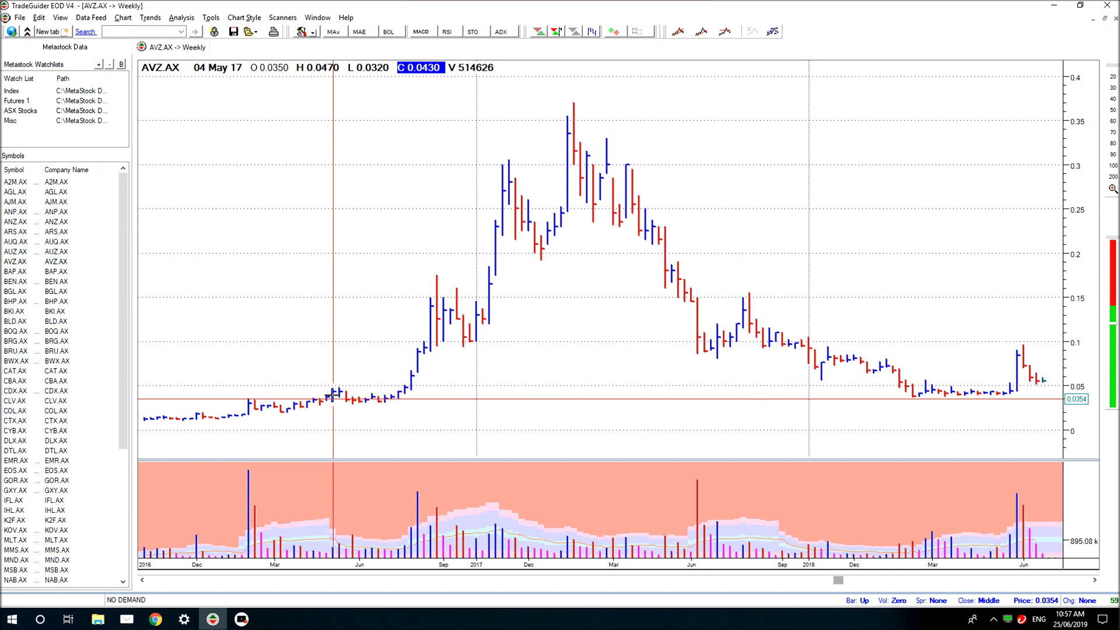
{"action": "left_click", "coordinate": [333, 403]}
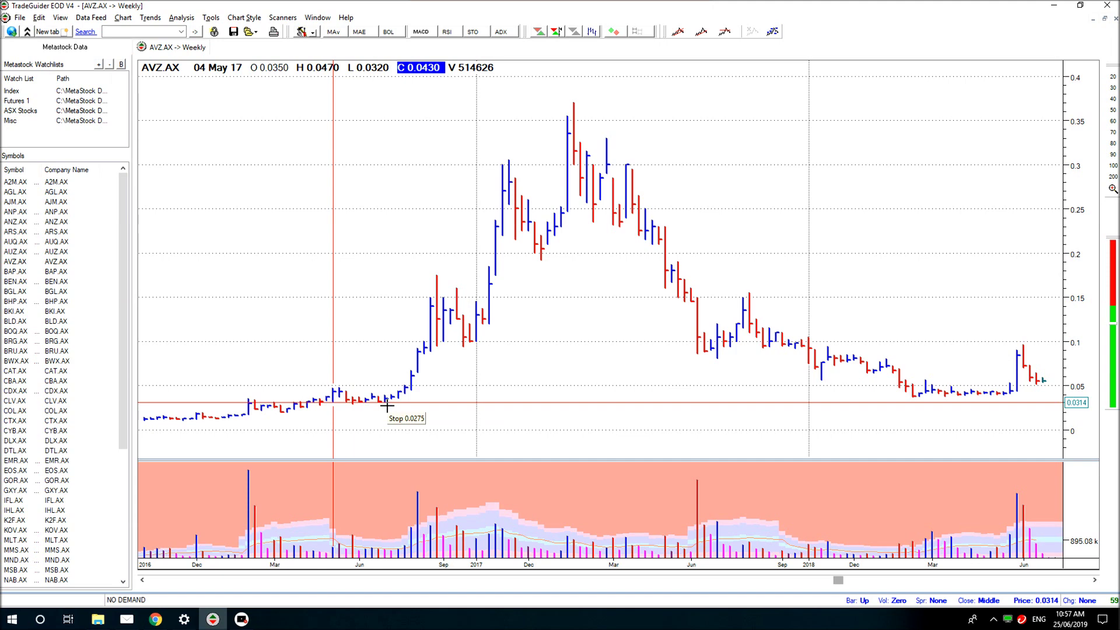
{"action": "left_click", "coordinate": [248, 415]}
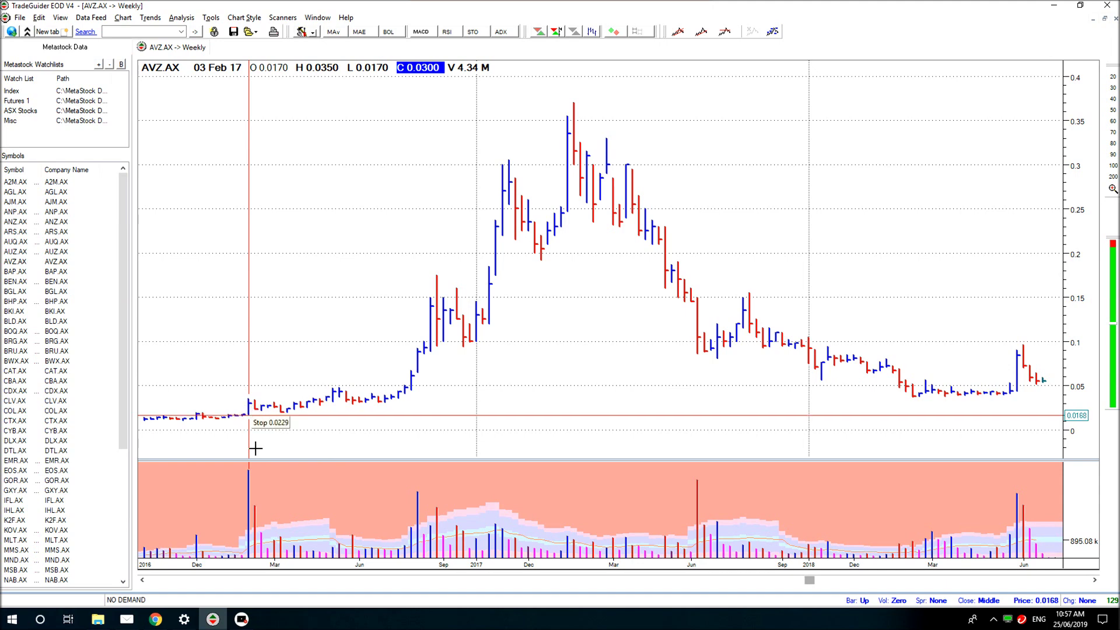
{"action": "left_click", "coordinate": [333, 401]}
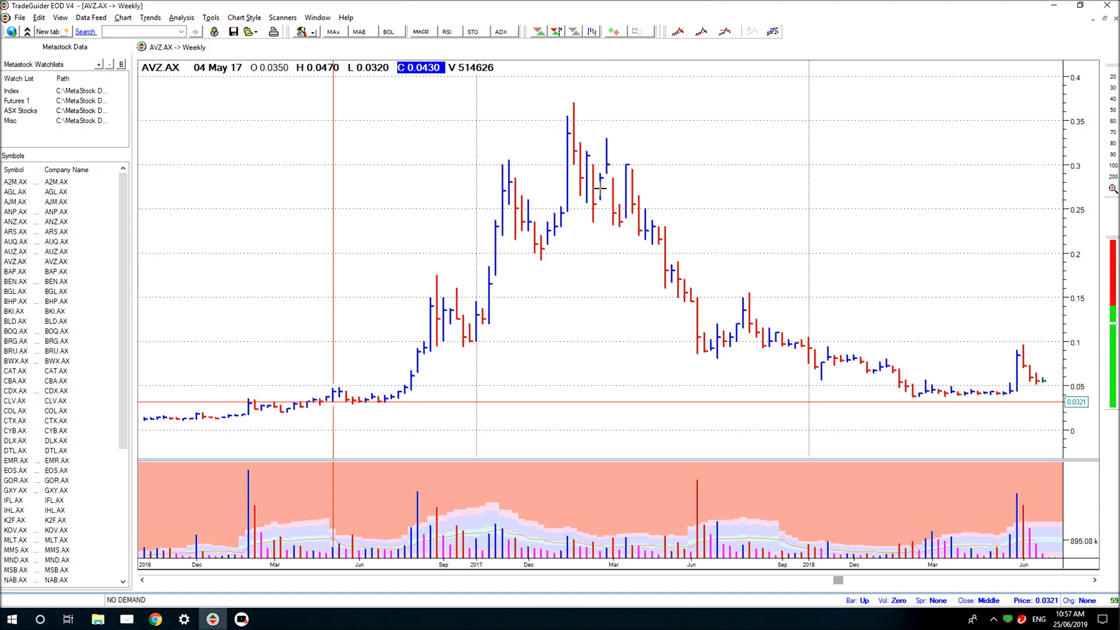
{"action": "left_click", "coordinate": [568, 126]}
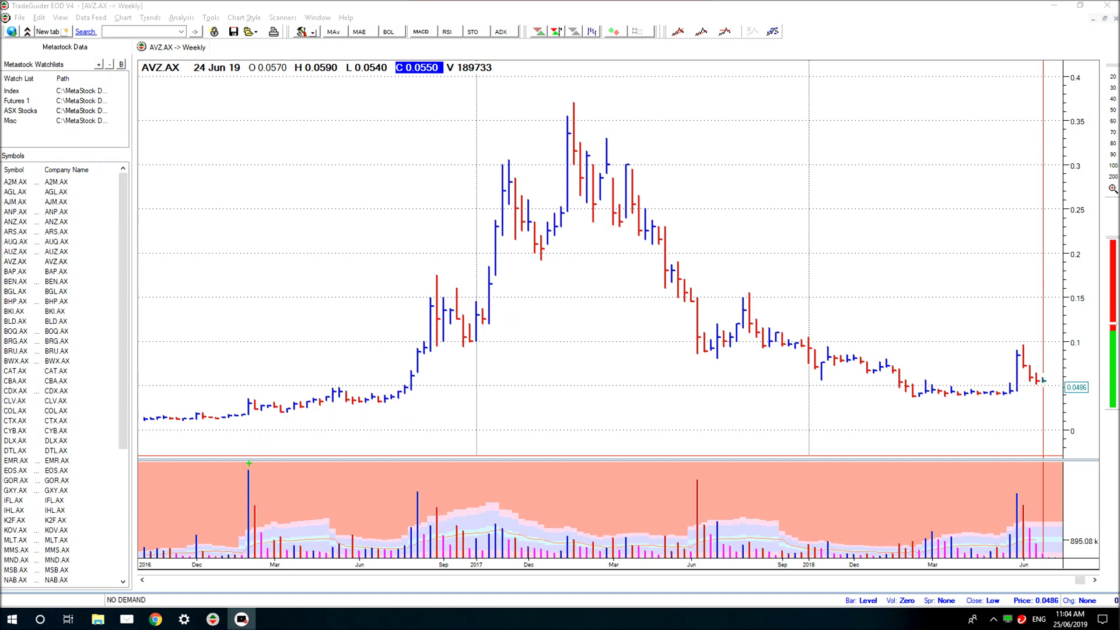
Step: Mark the first high-volume bar with green arrows on price and volume, and draw a green horizontal line from its high
{"action": "left_click_drag", "start_coordinate": [244, 427], "coordinate": [249, 461]}
{"action": "left_click_drag", "start_coordinate": [247, 393], "coordinate": [239, 365]}
{"action": "left_click_drag", "start_coordinate": [245, 399], "coordinate": [418, 399]}
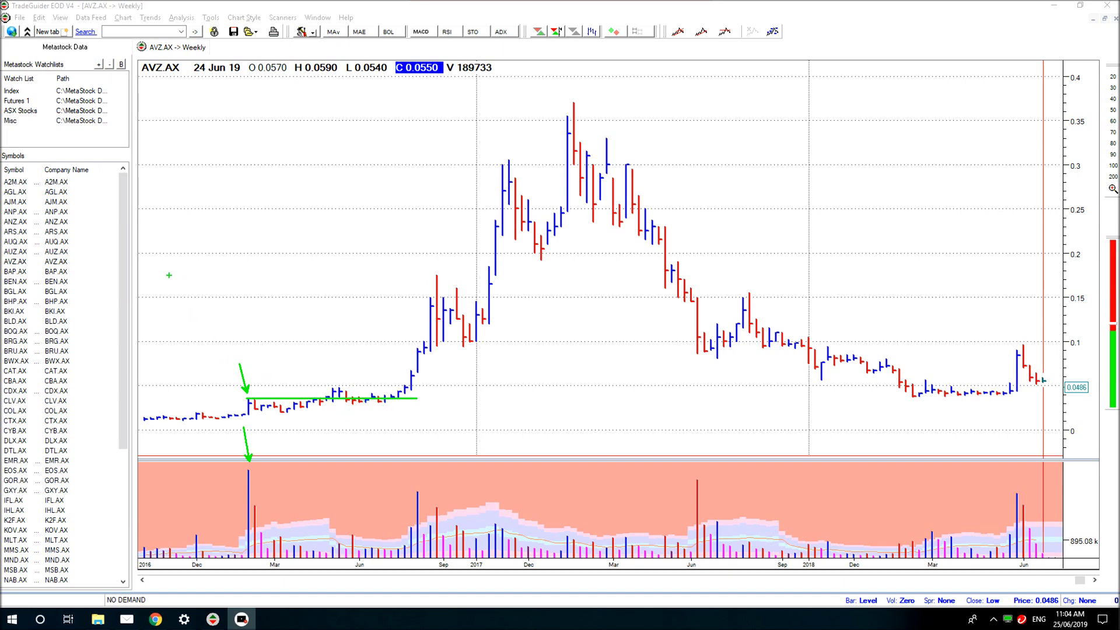
{"action": "mouse_move", "coordinate": [158, 243]}
{"action": "left_mouse_down"}
{"action": "mouse_move", "coordinate": [169, 298]}
{"action": "mouse_move", "coordinate": [254, 308]}
{"action": "mouse_move", "coordinate": [279, 266]}
{"action": "left_mouse_up"}
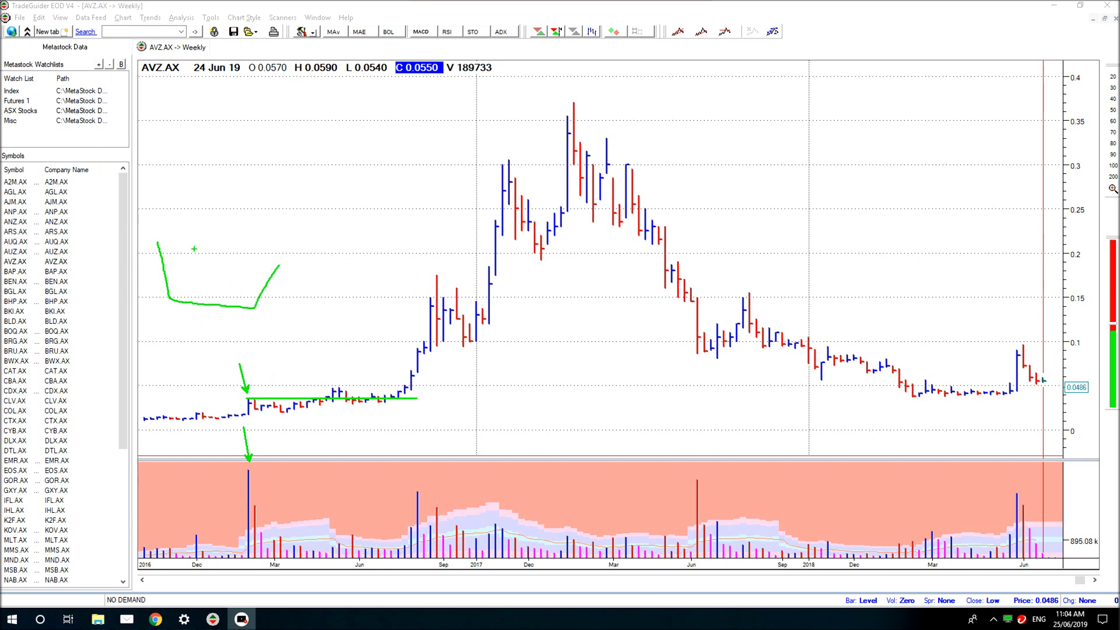
{"action": "mouse_move", "coordinate": [171, 307]}
{"action": "left_mouse_down"}
{"action": "mouse_move", "coordinate": [243, 317]}
{"action": "mouse_move", "coordinate": [288, 272]}
{"action": "left_mouse_up"}
{"action": "key", "text": "ctrl+z"}
{"action": "key", "text": "ctrl+z"}
{"action": "key", "text": "ctrl+z"}
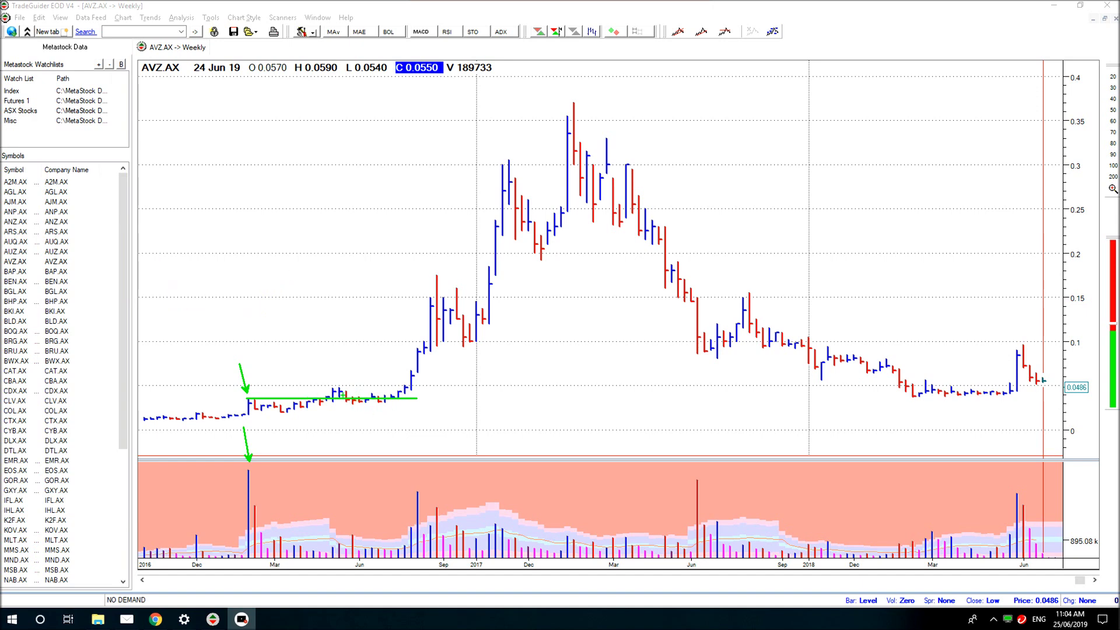
Step: Draw a green resistance line near 0.047, pink support lines below the base, and a green vertical line from the breakout bar to its volume
{"action": "left_click_drag", "start_coordinate": [328, 386], "coordinate": [434, 387]}
{"action": "mouse_move", "coordinate": [249, 415]}
{"action": "left_mouse_down"}
{"action": "mouse_move", "coordinate": [434, 424]}
{"action": "mouse_move", "coordinate": [434, 415]}
{"action": "left_mouse_up"}
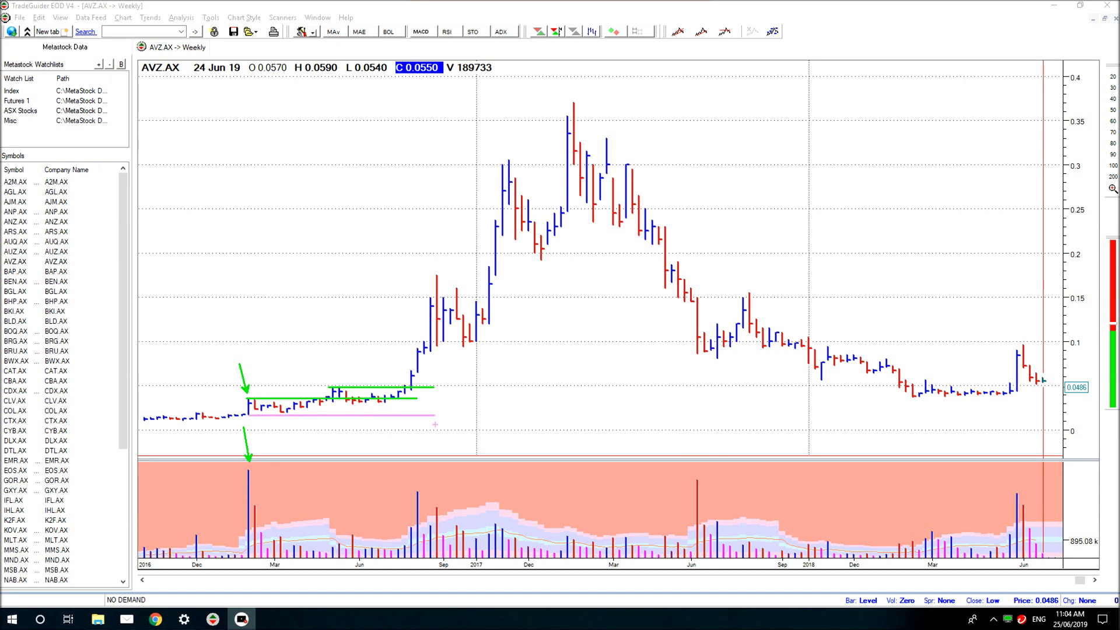
{"action": "left_click_drag", "start_coordinate": [332, 401], "coordinate": [403, 403]}
{"action": "left_click_drag", "start_coordinate": [412, 396], "coordinate": [412, 521]}
Step: Mark the 0.175 spike bar with price and volume arrows, a green line at 0.15, and a pink line and arrow under its low
{"action": "left_click_drag", "start_coordinate": [435, 271], "coordinate": [431, 229]}
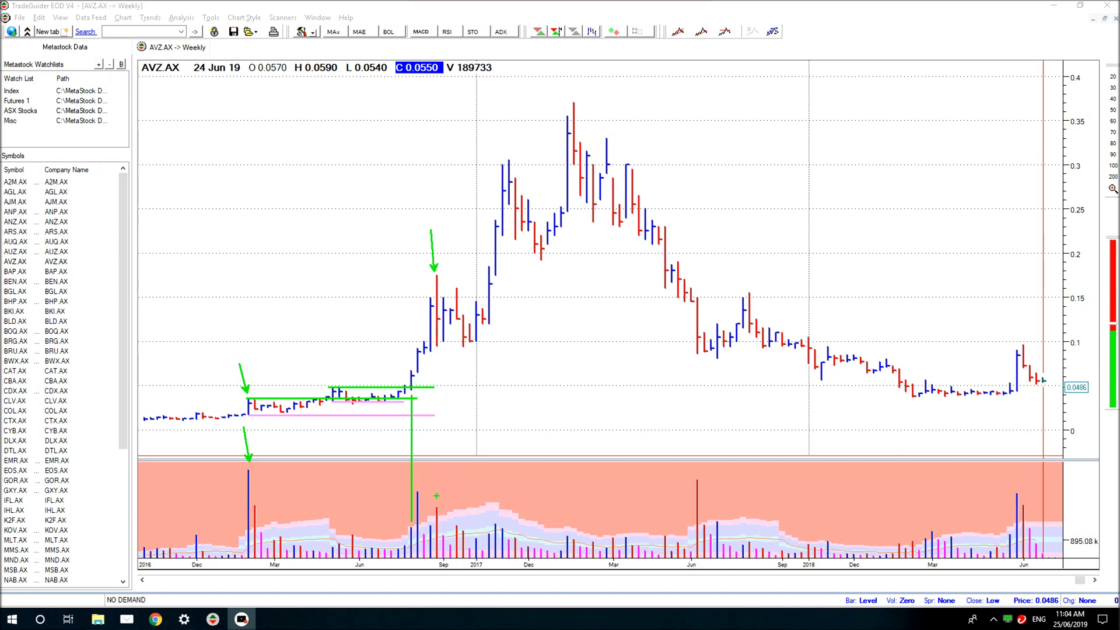
{"action": "left_click_drag", "start_coordinate": [436, 501], "coordinate": [436, 465]}
{"action": "left_click_drag", "start_coordinate": [423, 297], "coordinate": [526, 297]}
{"action": "left_click_drag", "start_coordinate": [432, 352], "coordinate": [476, 352]}
{"action": "left_click_drag", "start_coordinate": [440, 350], "coordinate": [454, 383]}
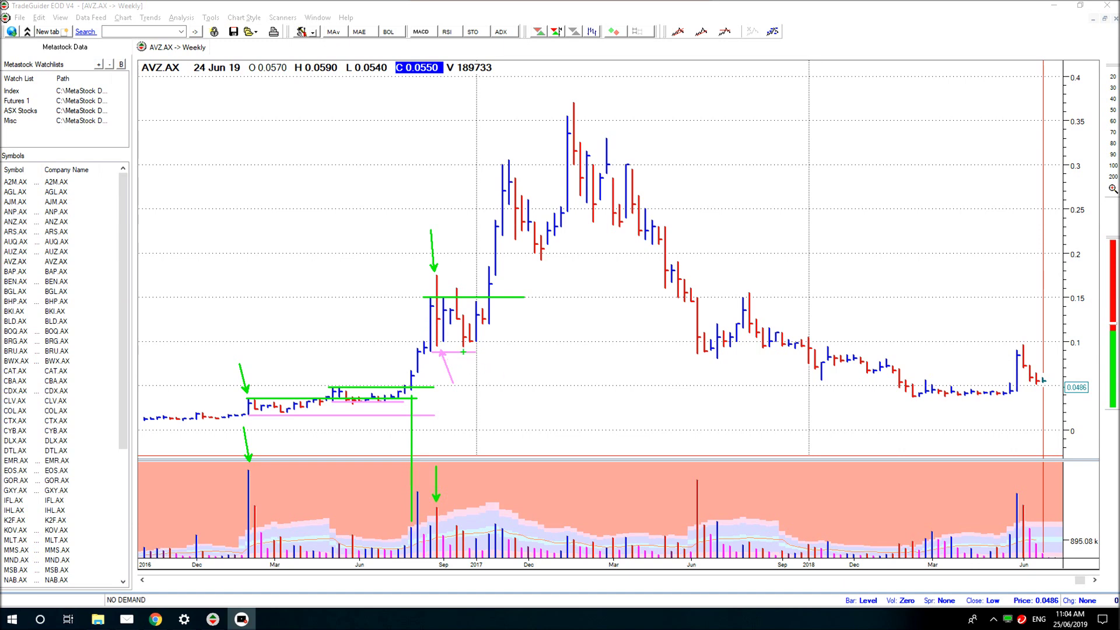
Step: Mark the retest low with a green arrow and pink line, and the earlier blue bar with an arrow and a vertical line to its volume
{"action": "left_click_drag", "start_coordinate": [464, 350], "coordinate": [474, 385]}
{"action": "left_click_drag", "start_coordinate": [462, 349], "coordinate": [513, 348]}
{"action": "left_click_drag", "start_coordinate": [451, 307], "coordinate": [452, 264]}
{"action": "left_click_drag", "start_coordinate": [449, 328], "coordinate": [450, 544]}
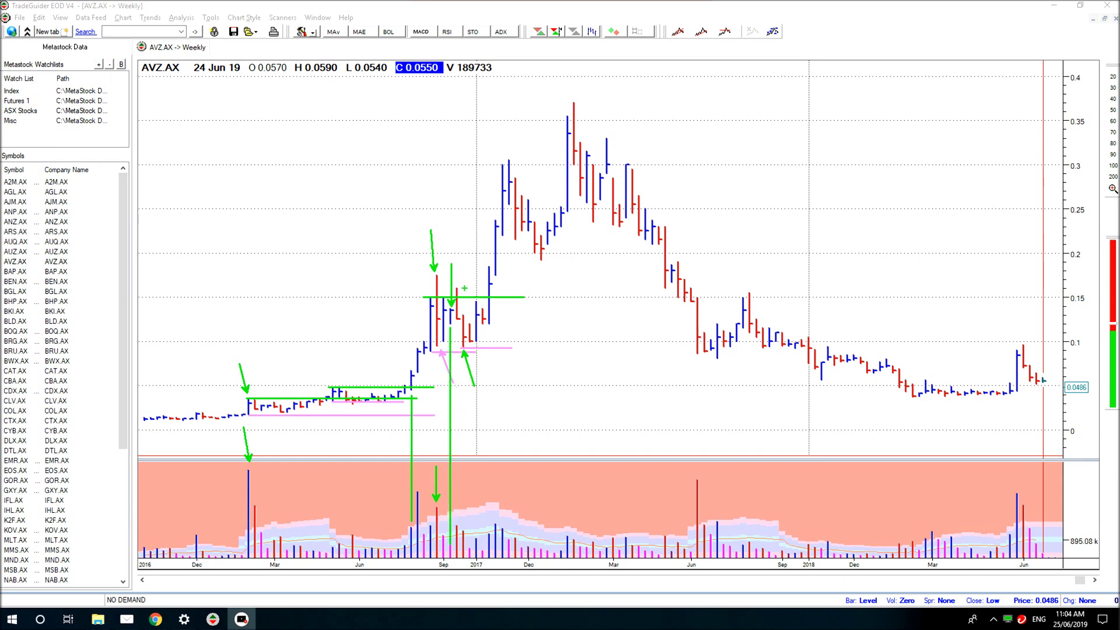
Step: Add green arrows to the highs and low around the 0.15 resistance line and to the low-volume bar beneath them
{"action": "left_click_drag", "start_coordinate": [460, 286], "coordinate": [472, 251]}
{"action": "left_click_drag", "start_coordinate": [474, 349], "coordinate": [491, 385]}
{"action": "left_click_drag", "start_coordinate": [469, 543], "coordinate": [469, 489]}
{"action": "left_click_drag", "start_coordinate": [476, 297], "coordinate": [482, 265]}
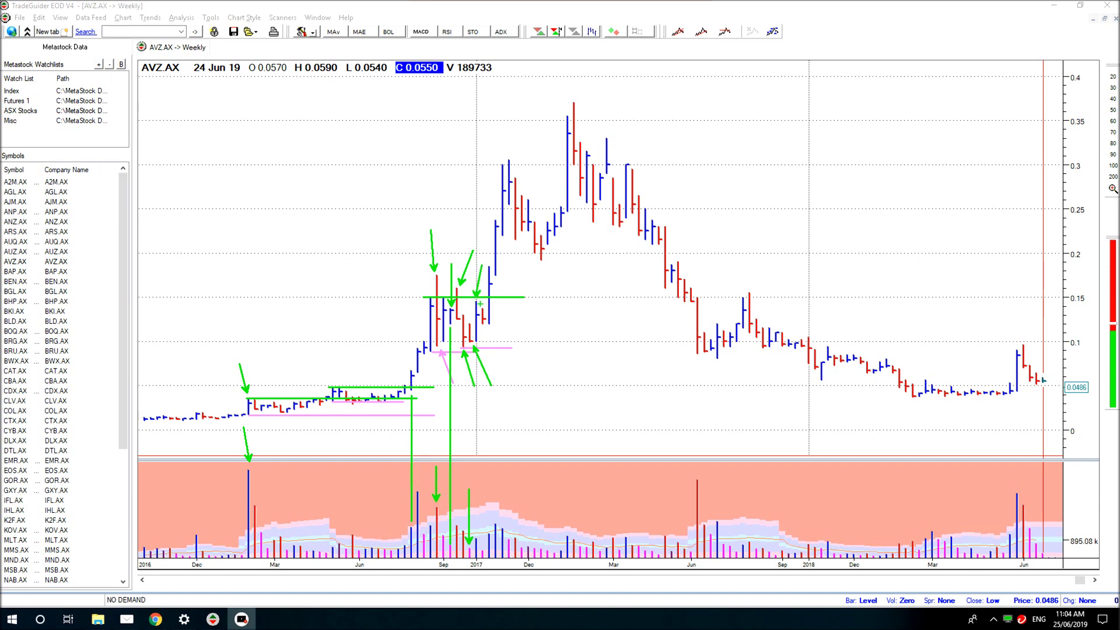
Step: Mark the last pullback bar's low and low volume with green arrows, and draw a short line above the breakout volume bars
{"action": "left_click_drag", "start_coordinate": [486, 327], "coordinate": [495, 349]}
{"action": "left_click_drag", "start_coordinate": [486, 548], "coordinate": [484, 495]}
{"action": "left_click_drag", "start_coordinate": [484, 561], "coordinate": [488, 582]}
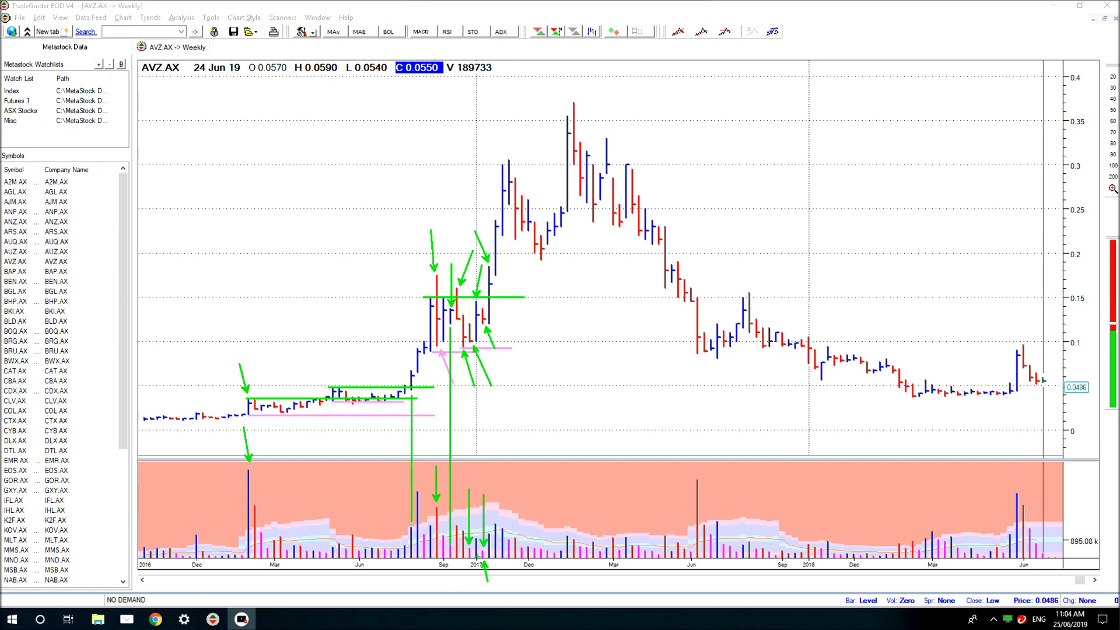
{"action": "left_click_drag", "start_coordinate": [490, 519], "coordinate": [503, 519]}
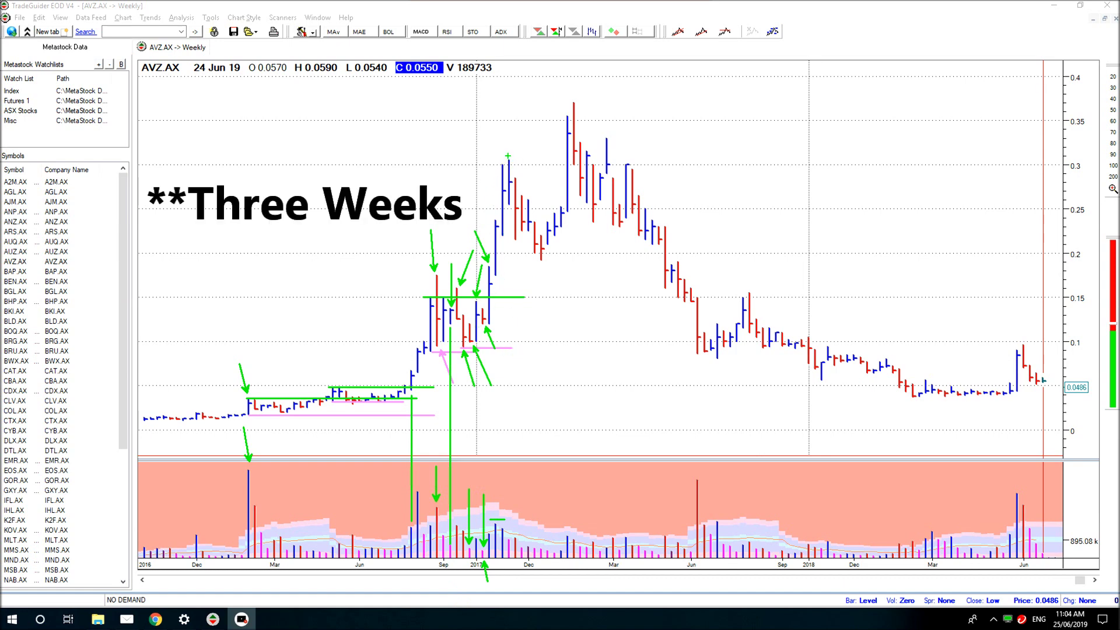
Step: Mark the first 0.3 peak with arrows, green horizontal lines at about 0.24 and 0.3, and a vertical line to its volume
{"action": "left_click_drag", "start_coordinate": [508, 100], "coordinate": [508, 157]}
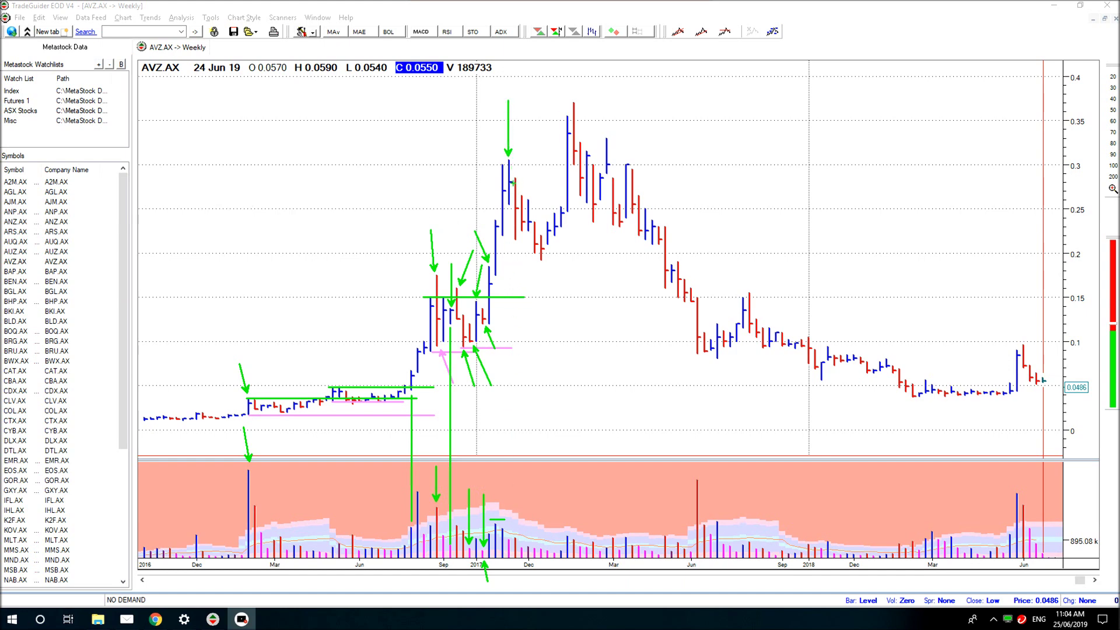
{"action": "left_click_drag", "start_coordinate": [493, 219], "coordinate": [508, 219]}
{"action": "left_click_drag", "start_coordinate": [496, 166], "coordinate": [681, 166]}
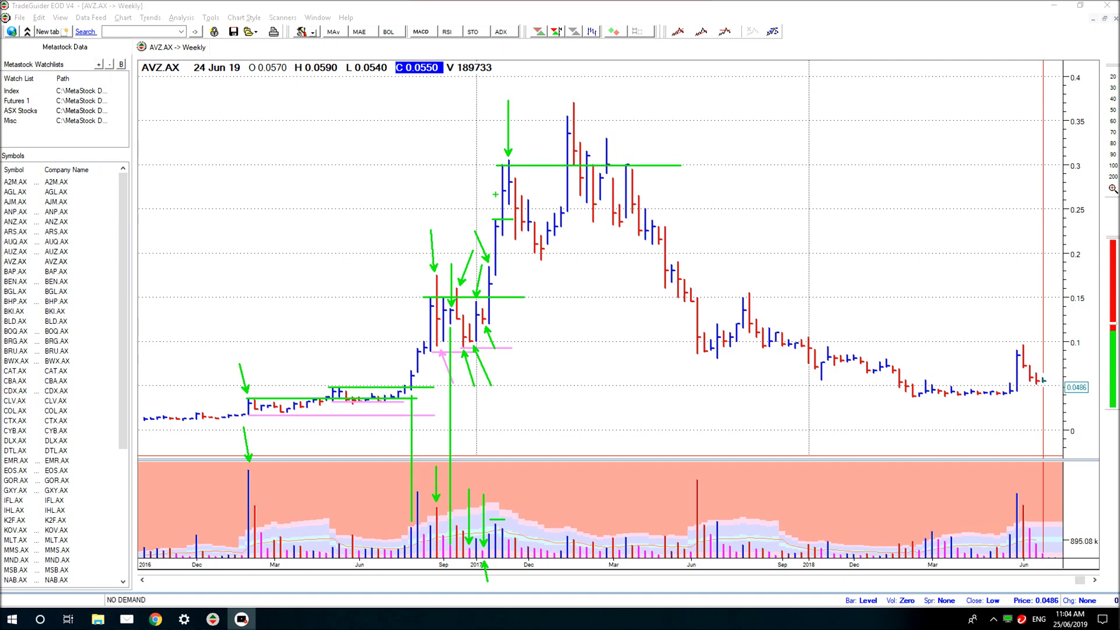
{"action": "left_click", "coordinate": [498, 162]}
{"action": "left_click_drag", "start_coordinate": [502, 240], "coordinate": [503, 520]}
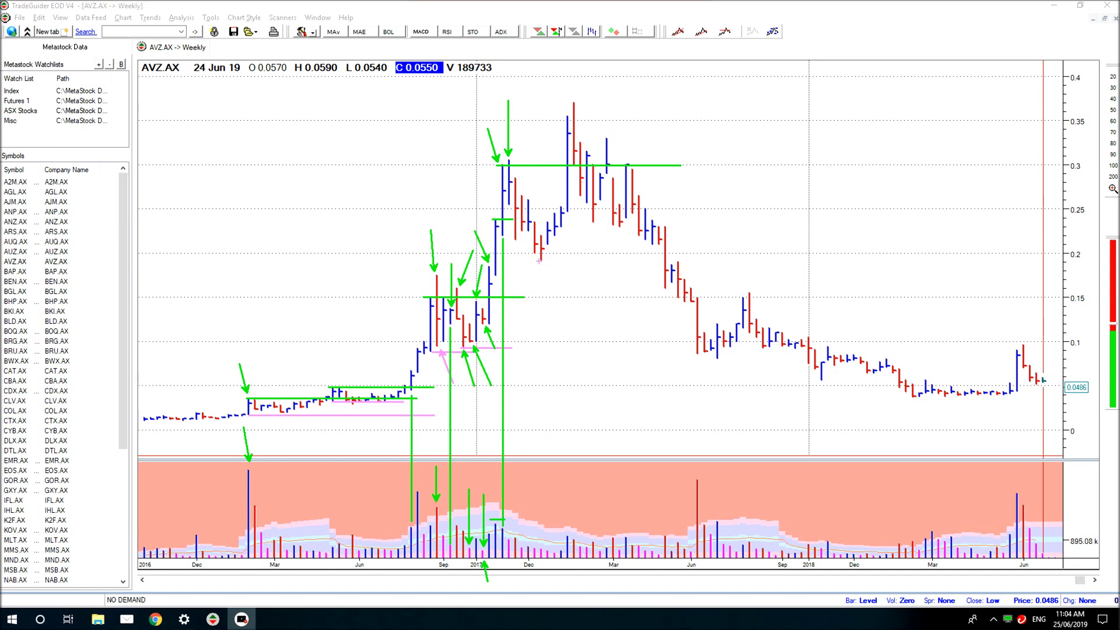
Step: Draw pink lines under the pullback low near 0.19 and along the rally, and arrow the 0.355 surge bar and its volume
{"action": "left_click_drag", "start_coordinate": [539, 261], "coordinate": [612, 261]}
{"action": "left_click_drag", "start_coordinate": [565, 229], "coordinate": [549, 248]}
{"action": "left_click_drag", "start_coordinate": [564, 111], "coordinate": [559, 78]}
{"action": "left_click_drag", "start_coordinate": [567, 530], "coordinate": [558, 476]}
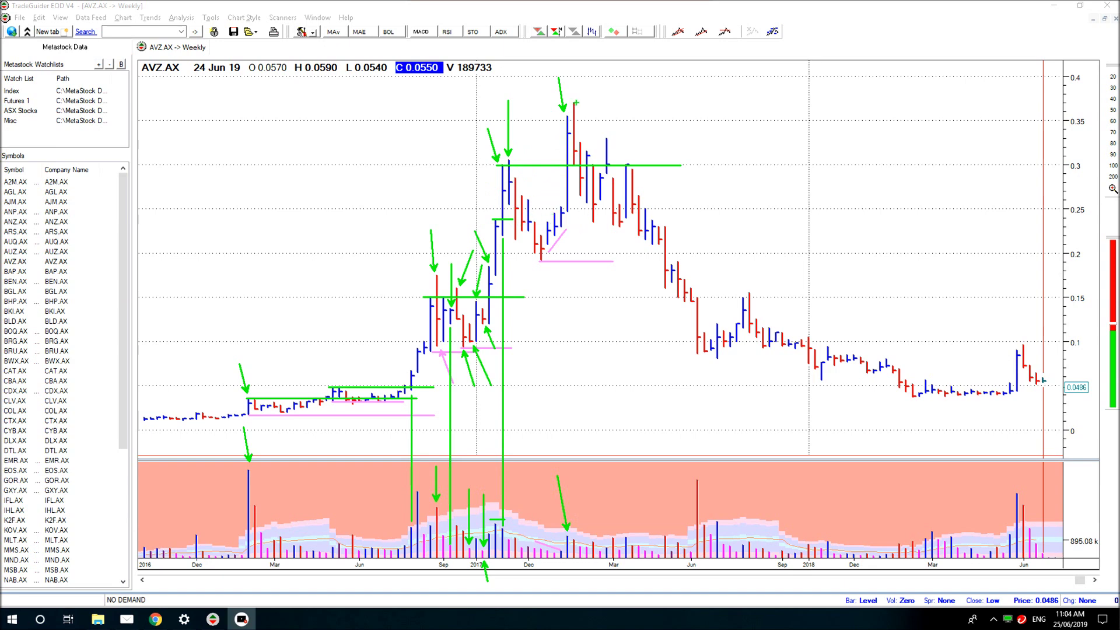
Step: Arrow the highest peak and its volume, and draw a vertical line to volume and a green support line near 0.235 from the following low
{"action": "left_click_drag", "start_coordinate": [574, 100], "coordinate": [570, 73]}
{"action": "left_click_drag", "start_coordinate": [575, 535], "coordinate": [584, 497]}
{"action": "left_click_drag", "start_coordinate": [594, 226], "coordinate": [594, 541]}
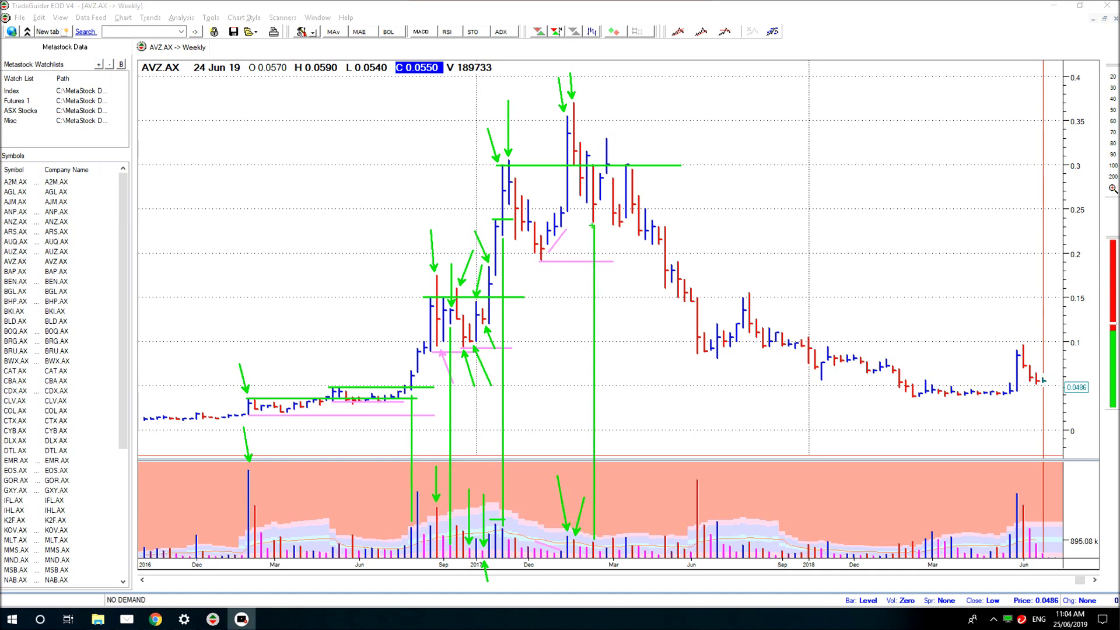
{"action": "left_click_drag", "start_coordinate": [591, 223], "coordinate": [707, 223]}
Step: Mark the successive highs around the top with green strokes and arrows, including the lower highs near 0.33 and 0.3
{"action": "left_click_drag", "start_coordinate": [609, 135], "coordinate": [621, 87]}
{"action": "left_click_drag", "start_coordinate": [518, 145], "coordinate": [546, 89]}
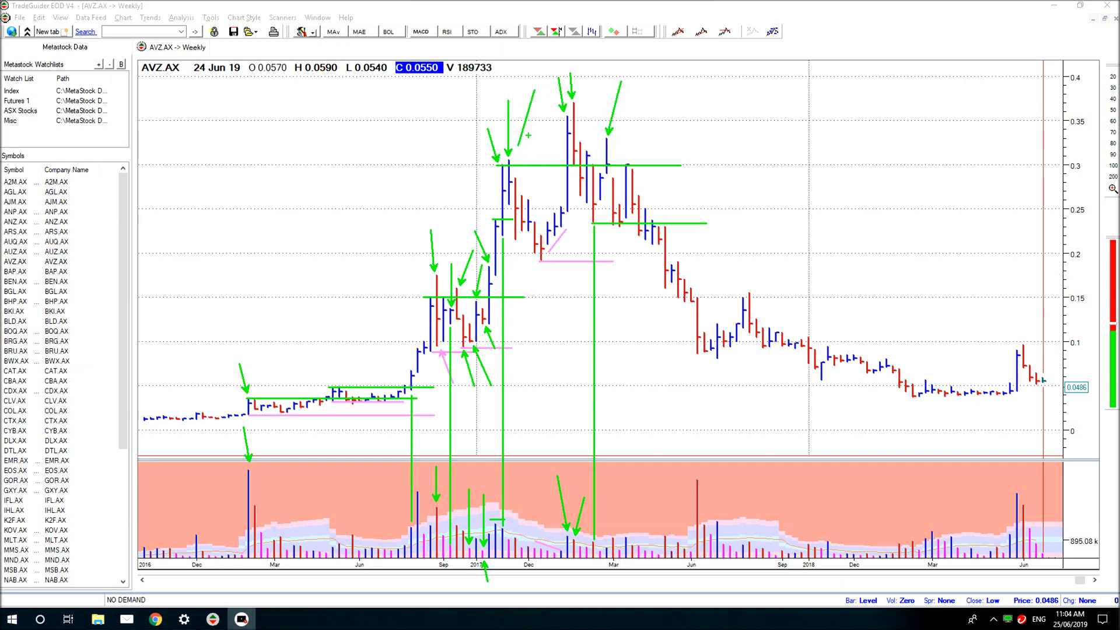
{"action": "left_click_drag", "start_coordinate": [582, 99], "coordinate": [596, 69]}
{"action": "left_click_drag", "start_coordinate": [636, 158], "coordinate": [651, 108]}
Step: Draw a vertical volume line and a horizontal line near 0.24 at the last 0.3 bar, and arrow the two lower lows beneath it
{"action": "left_click_drag", "start_coordinate": [627, 224], "coordinate": [627, 528]}
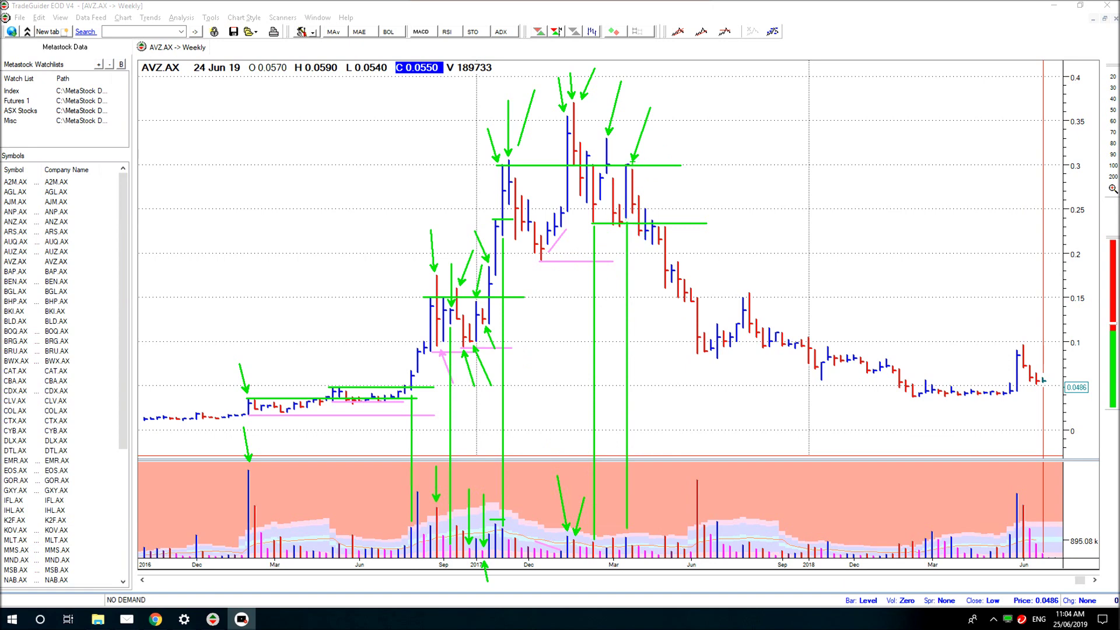
{"action": "left_click_drag", "start_coordinate": [624, 218], "coordinate": [712, 218]}
{"action": "left_click_drag", "start_coordinate": [636, 240], "coordinate": [637, 270]}
{"action": "left_click_drag", "start_coordinate": [661, 294], "coordinate": [641, 353]}
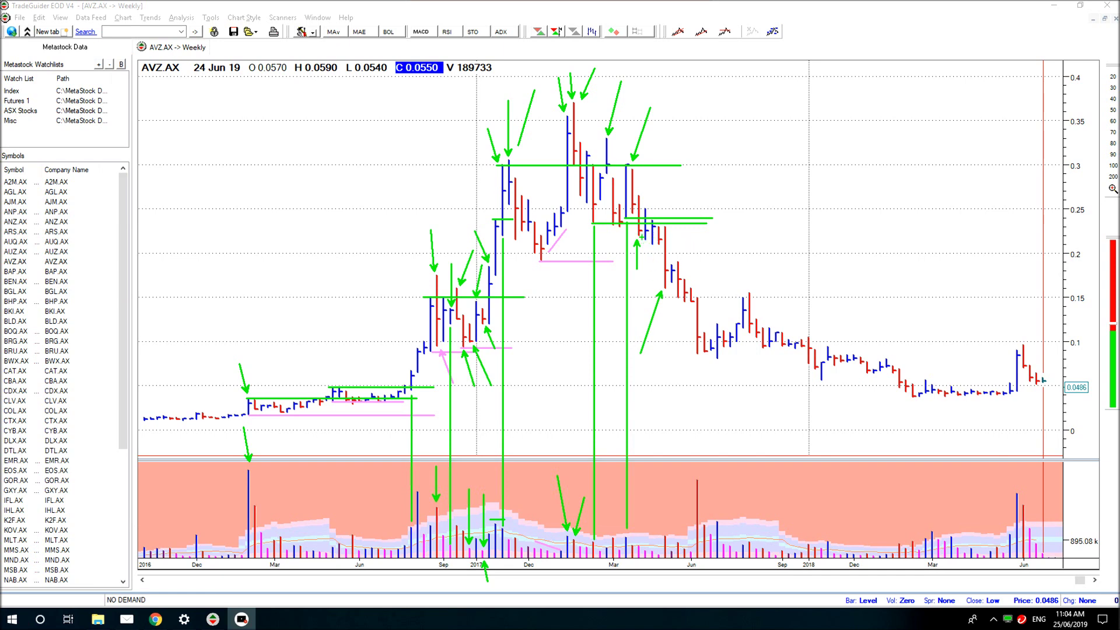
Step: Draw falling green lines from the 0.22 and 0.16 lows, a horizontal line near 0.22, and an arrow under the next low
{"action": "left_click_drag", "start_coordinate": [634, 238], "coordinate": [684, 261]}
{"action": "left_click_drag", "start_coordinate": [635, 237], "coordinate": [712, 237]}
{"action": "left_click_drag", "start_coordinate": [673, 288], "coordinate": [673, 315]}
{"action": "left_click_drag", "start_coordinate": [667, 290], "coordinate": [724, 317]}
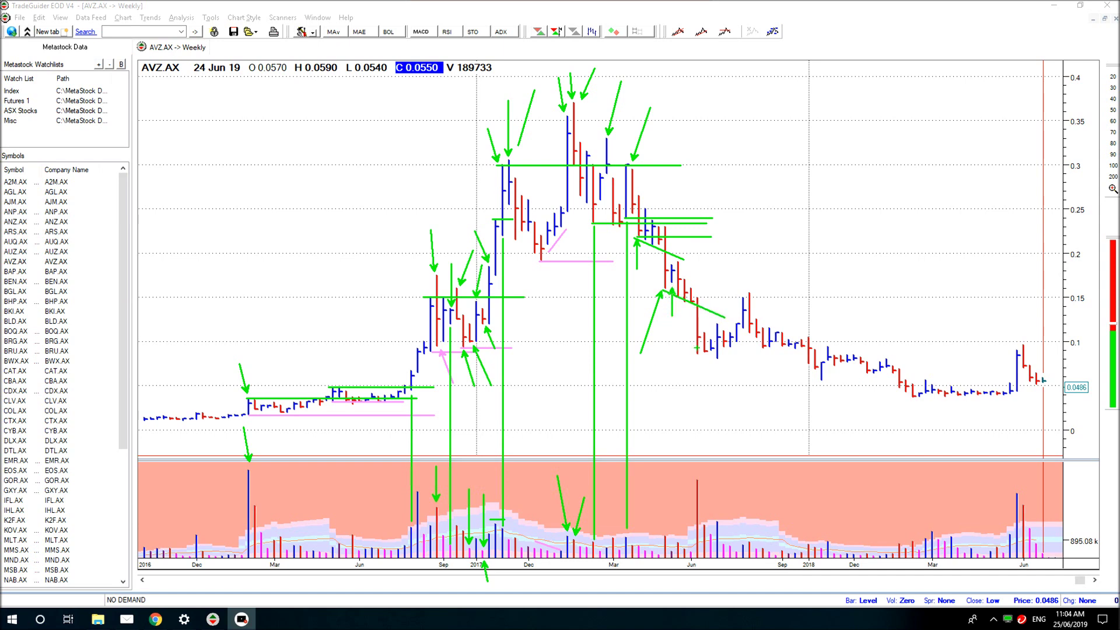
Step: Mark the high-volume selloff bar's low and volume with green arrows, and extend a horizontal line from its low to the chart's latest bars
{"action": "left_click_drag", "start_coordinate": [695, 357], "coordinate": [693, 394]}
{"action": "left_click_drag", "start_coordinate": [695, 469], "coordinate": [691, 434]}
{"action": "left_click_drag", "start_coordinate": [697, 353], "coordinate": [1057, 354]}
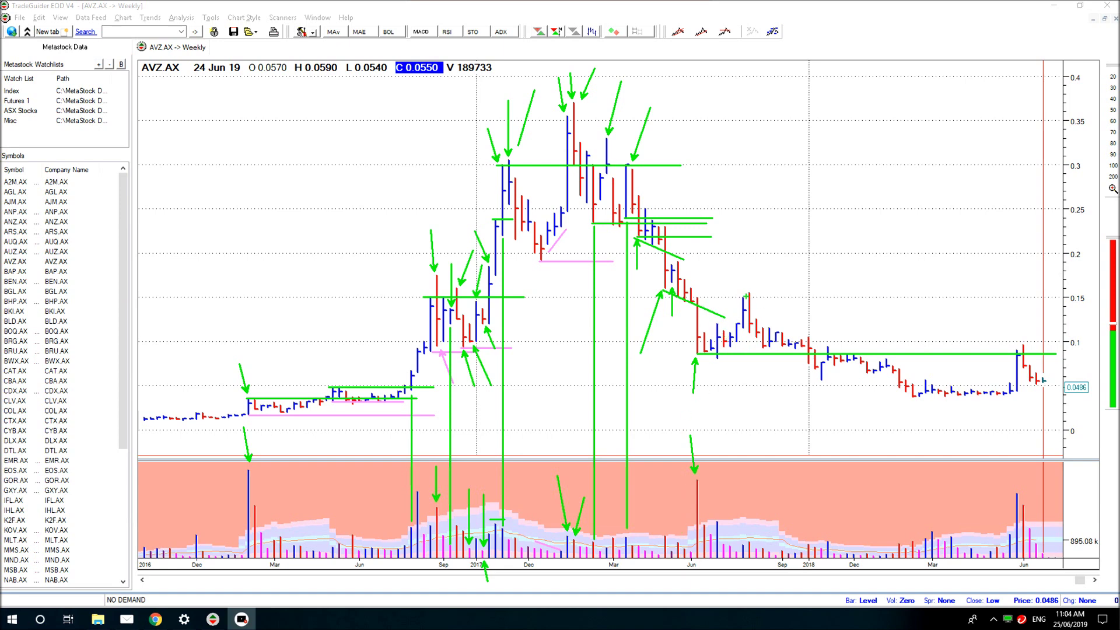
Step: Draw a green resistance line at 0.15 over the rebound, arrow the rebound's peak, and arrow the low near 0.055
{"action": "left_click_drag", "start_coordinate": [672, 297], "coordinate": [811, 297]}
{"action": "left_click_drag", "start_coordinate": [743, 291], "coordinate": [743, 219]}
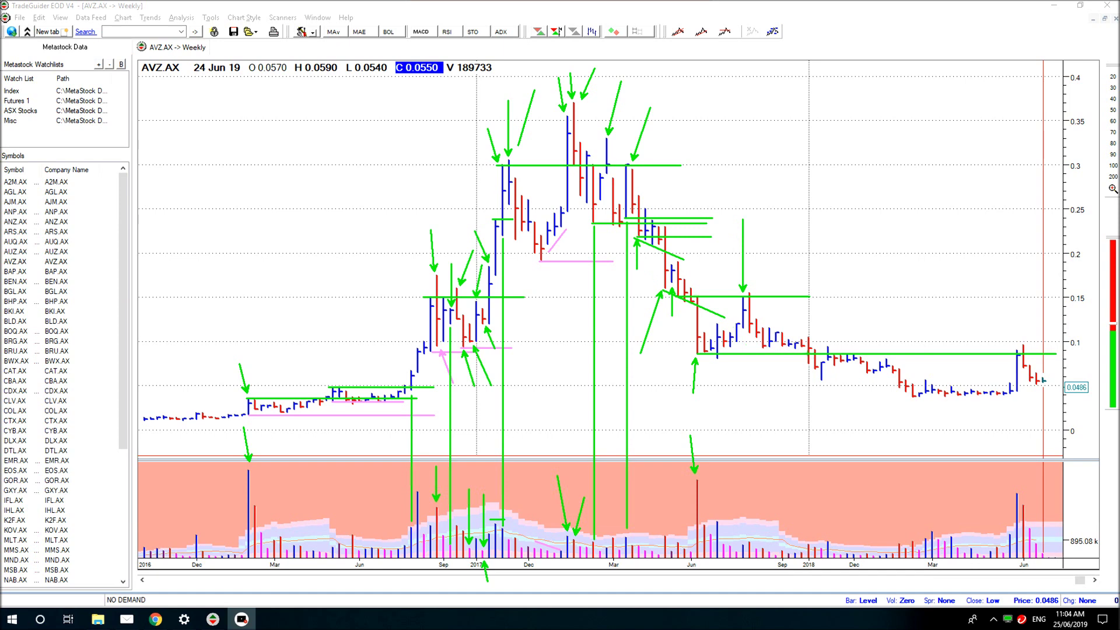
{"action": "left_click_drag", "start_coordinate": [818, 373], "coordinate": [803, 404]}
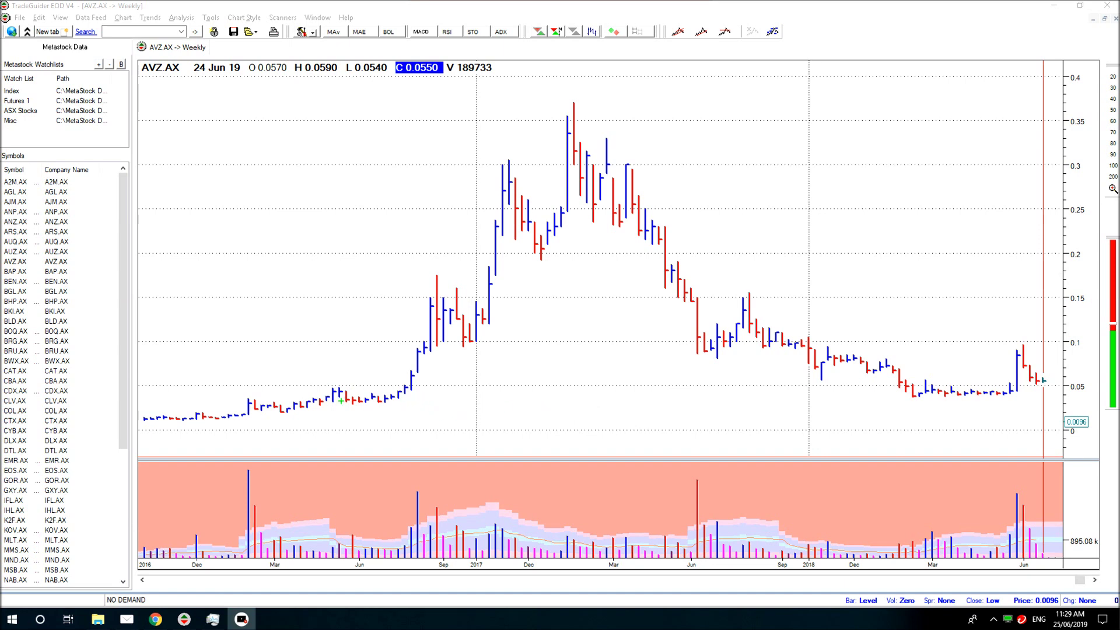
Step: Draw two green horizontal resistance lines over the initial base on the cleared chart, near 0.036 and 0.047
{"action": "left_click_drag", "start_coordinate": [243, 398], "coordinate": [440, 398]}
{"action": "left_click_drag", "start_coordinate": [328, 388], "coordinate": [451, 388]}
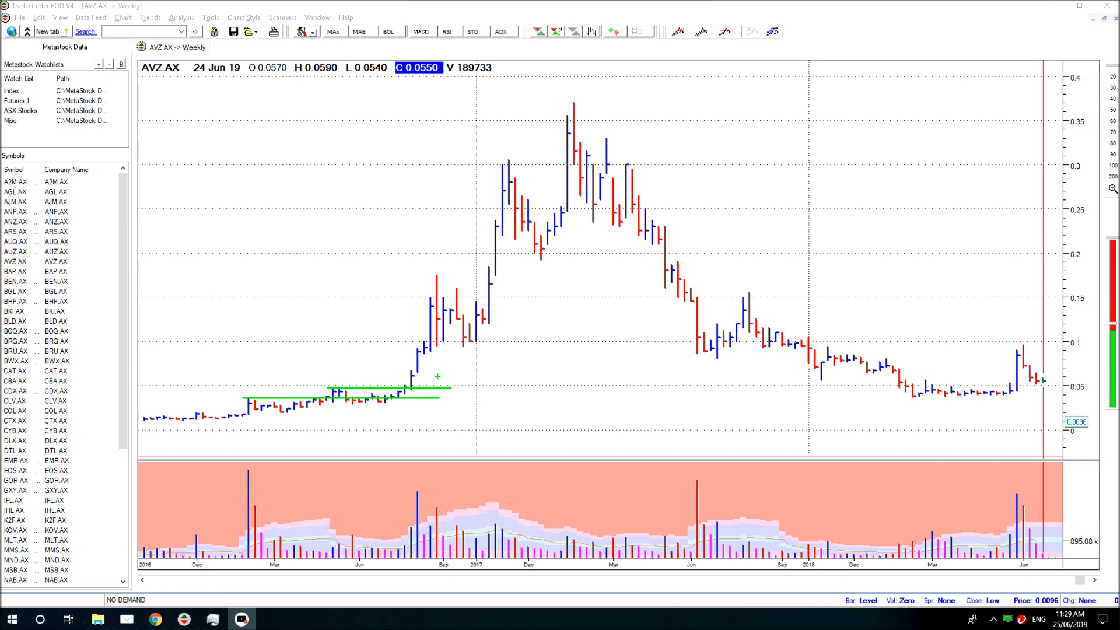
Step: Trace the first two rallies with steep green lines, and circle the first peak near 0.14 and the pullback near 0.1
{"action": "left_click_drag", "start_coordinate": [404, 409], "coordinate": [436, 290]}
{"action": "left_click_drag", "start_coordinate": [416, 290], "coordinate": [465, 329]}
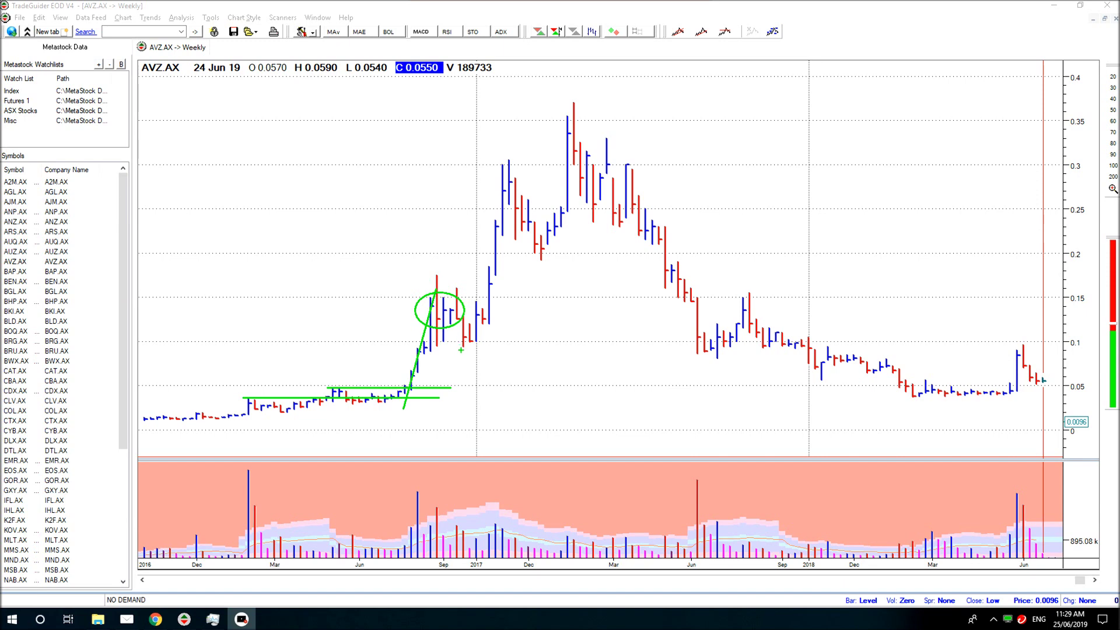
{"action": "left_click_drag", "start_coordinate": [456, 326], "coordinate": [489, 351]}
{"action": "left_click_drag", "start_coordinate": [490, 343], "coordinate": [509, 153]}
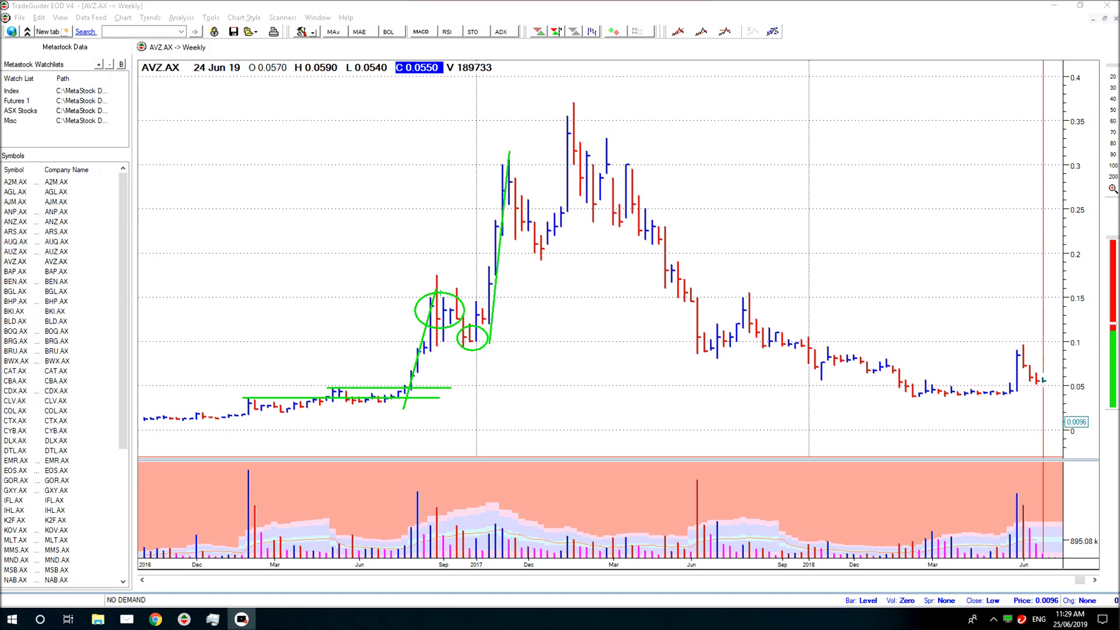
Step: Draw green horizontal lines at the 0.15 and 0.3 peaks, and circle the second peak and its pullback near 0.21
{"action": "left_click_drag", "start_coordinate": [426, 296], "coordinate": [526, 297]}
{"action": "left_click_drag", "start_coordinate": [485, 163], "coordinate": [541, 218]}
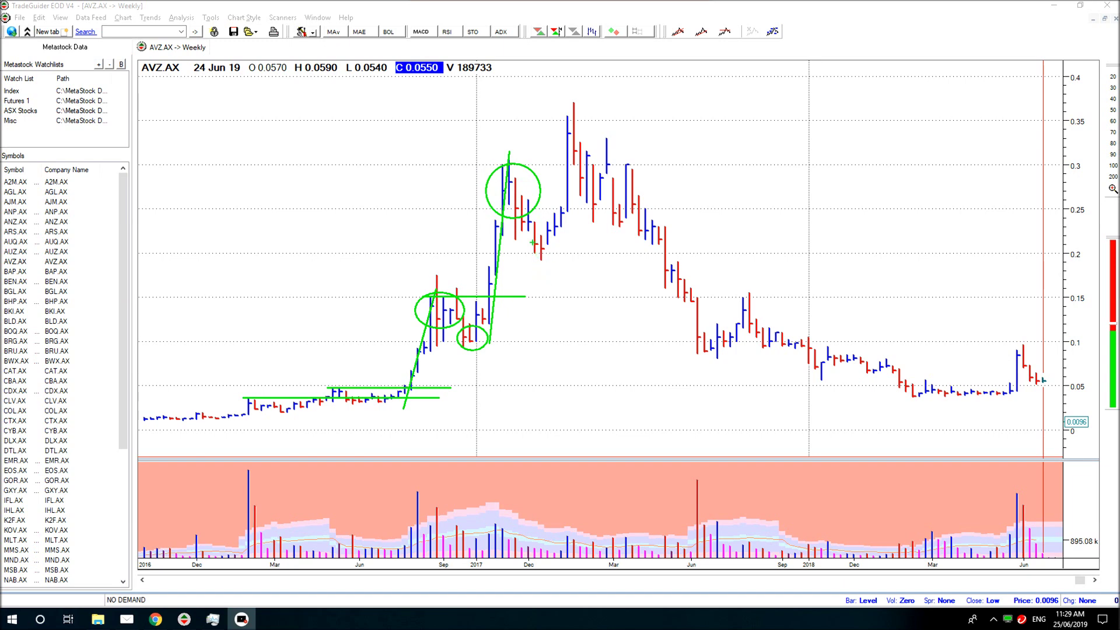
{"action": "left_click_drag", "start_coordinate": [515, 222], "coordinate": [553, 266]}
{"action": "left_click_drag", "start_coordinate": [509, 165], "coordinate": [675, 165]}
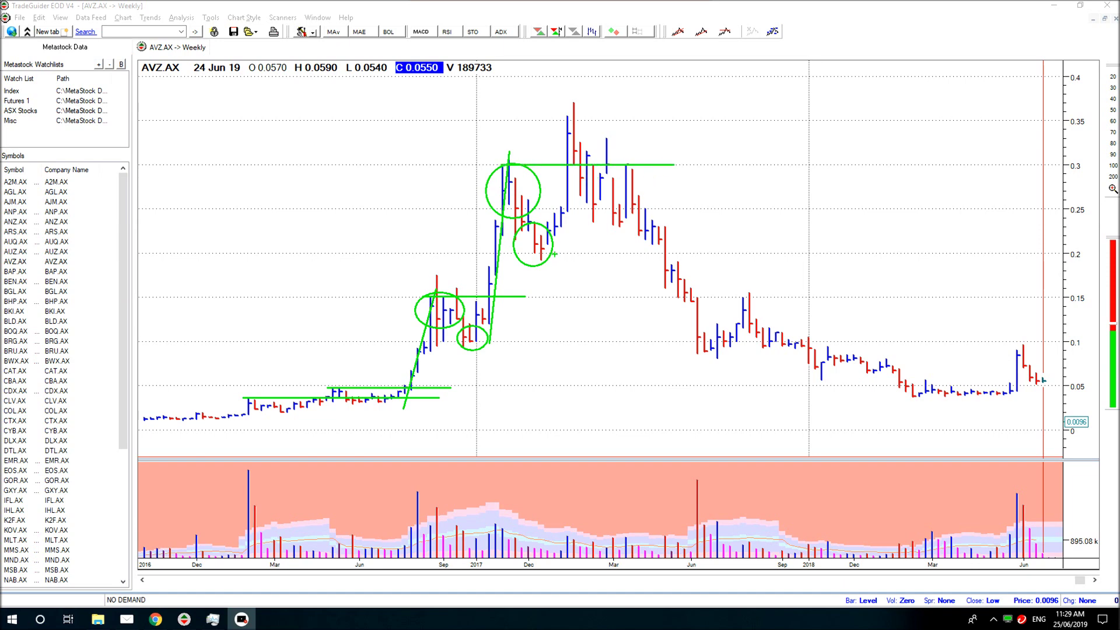
Step: Mark the third rally with a vertical line and a horizontal line near 0.35, then circle its top and the weakness near 0.25
{"action": "left_click_drag", "start_coordinate": [555, 251], "coordinate": [554, 108]}
{"action": "left_click_drag", "start_coordinate": [566, 117], "coordinate": [712, 118]}
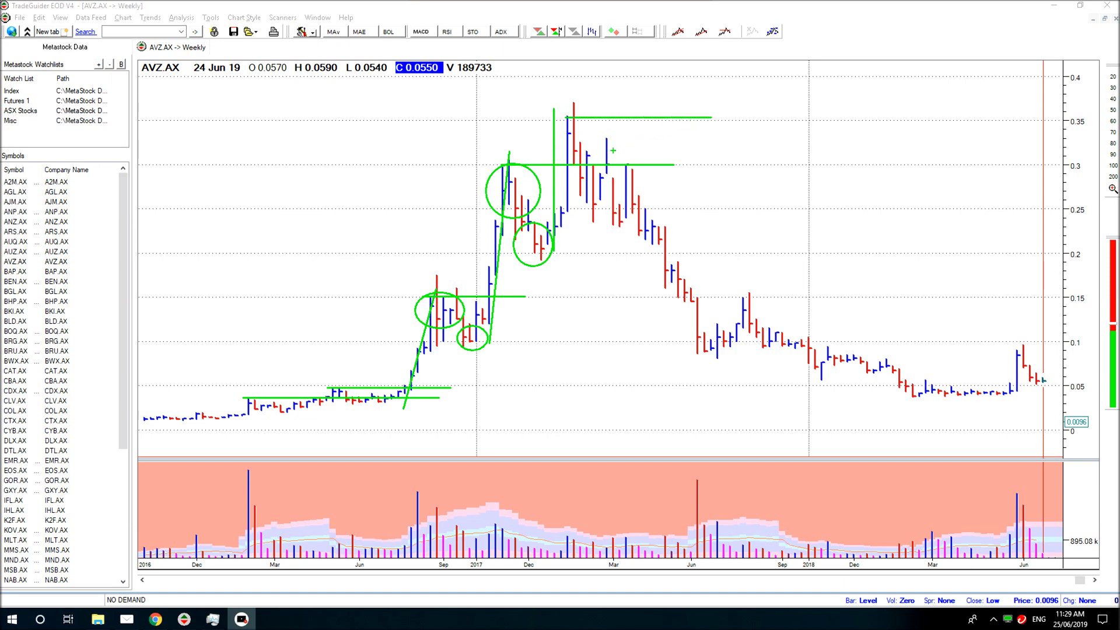
{"action": "left_click_drag", "start_coordinate": [546, 98], "coordinate": [626, 185]}
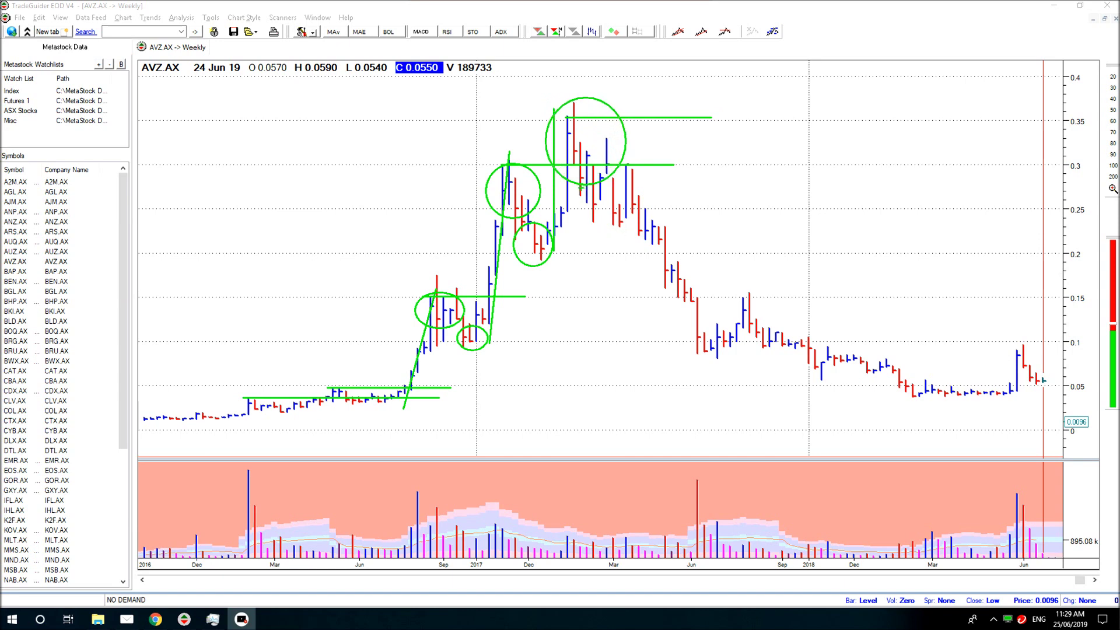
{"action": "left_click_drag", "start_coordinate": [576, 185], "coordinate": [661, 230]}
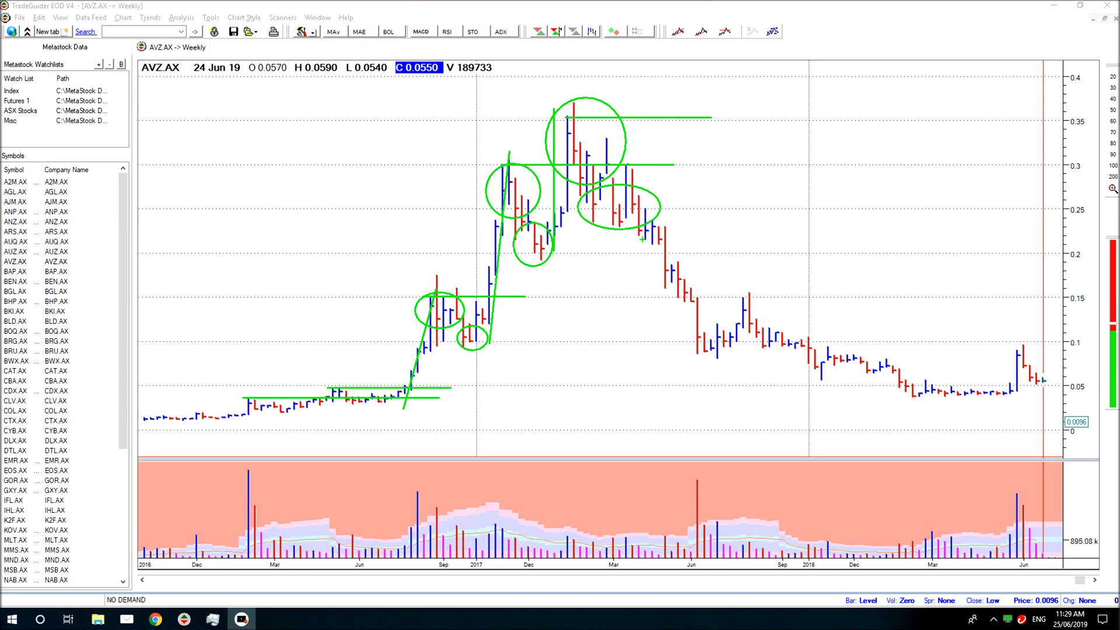
Step: Draw green horizontal lines down the decline near 0.235, 0.16, 0.15 and 0.088, extending the lowest past the latest bar
{"action": "left_click_drag", "start_coordinate": [593, 224], "coordinate": [729, 223]}
{"action": "left_click_drag", "start_coordinate": [666, 290], "coordinate": [781, 290]}
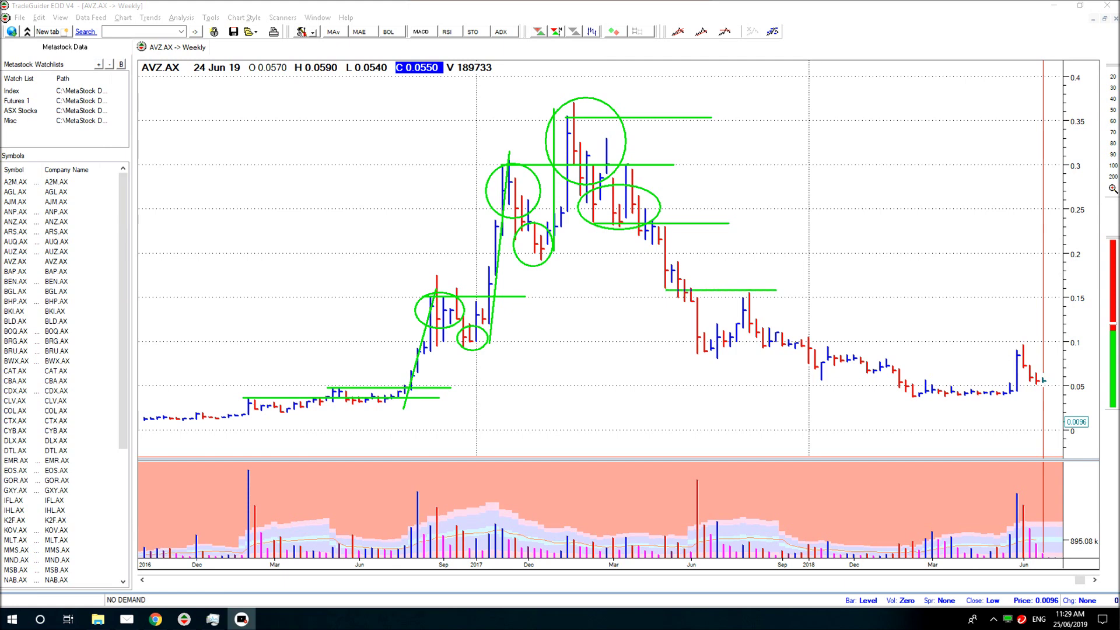
{"action": "left_click_drag", "start_coordinate": [678, 297], "coordinate": [788, 297]}
{"action": "left_click_drag", "start_coordinate": [696, 352], "coordinate": [1092, 354]}
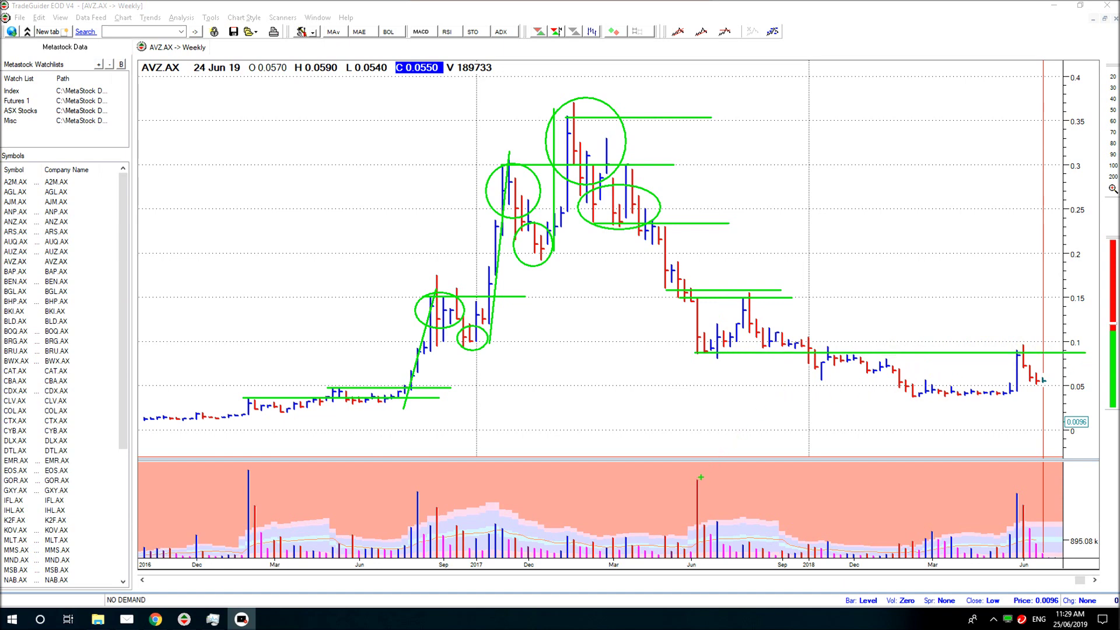
Step: Arrow the selloff bar's low and volume, underline the rebound's start, mark its peak near 0.15, and arrow the support break in early 2018
{"action": "left_click_drag", "start_coordinate": [681, 432], "coordinate": [696, 469]}
{"action": "left_click_drag", "start_coordinate": [696, 360], "coordinate": [676, 392]}
{"action": "left_click_drag", "start_coordinate": [711, 363], "coordinate": [748, 349]}
{"action": "left_click_drag", "start_coordinate": [743, 292], "coordinate": [735, 244]}
{"action": "left_click_drag", "start_coordinate": [814, 370], "coordinate": [803, 400]}
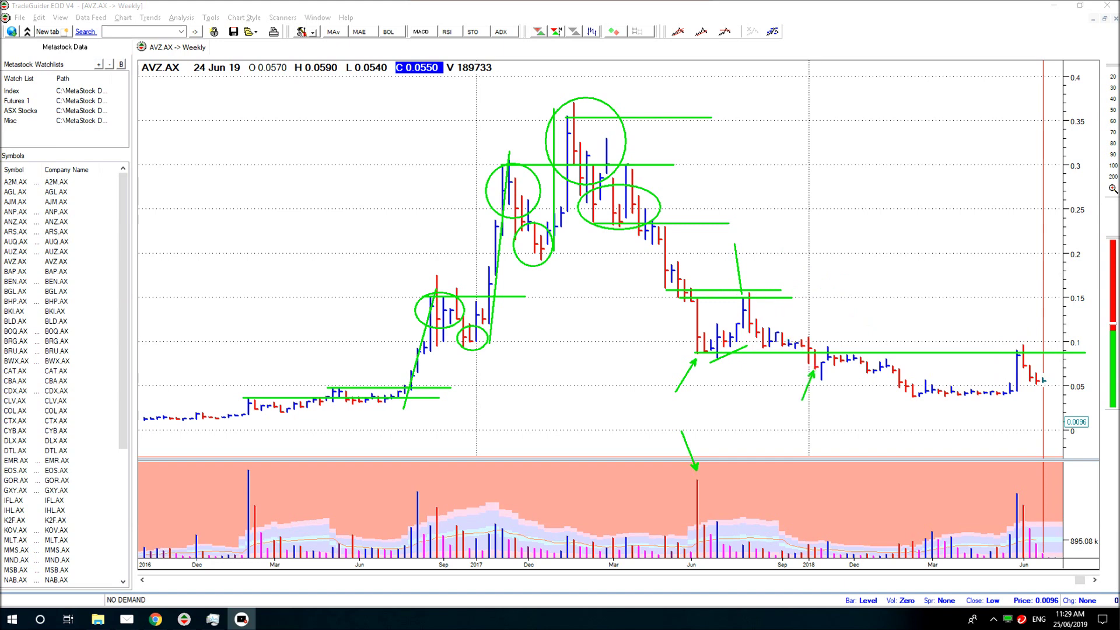
Step: Arrow the support break's volume, trace the following decline, and draw a horizontal support line near 0.035 under the base
{"action": "left_click_drag", "start_coordinate": [805, 539], "coordinate": [797, 506]}
{"action": "left_click_drag", "start_coordinate": [841, 366], "coordinate": [906, 402]}
{"action": "left_click_drag", "start_coordinate": [912, 399], "coordinate": [1054, 397]}
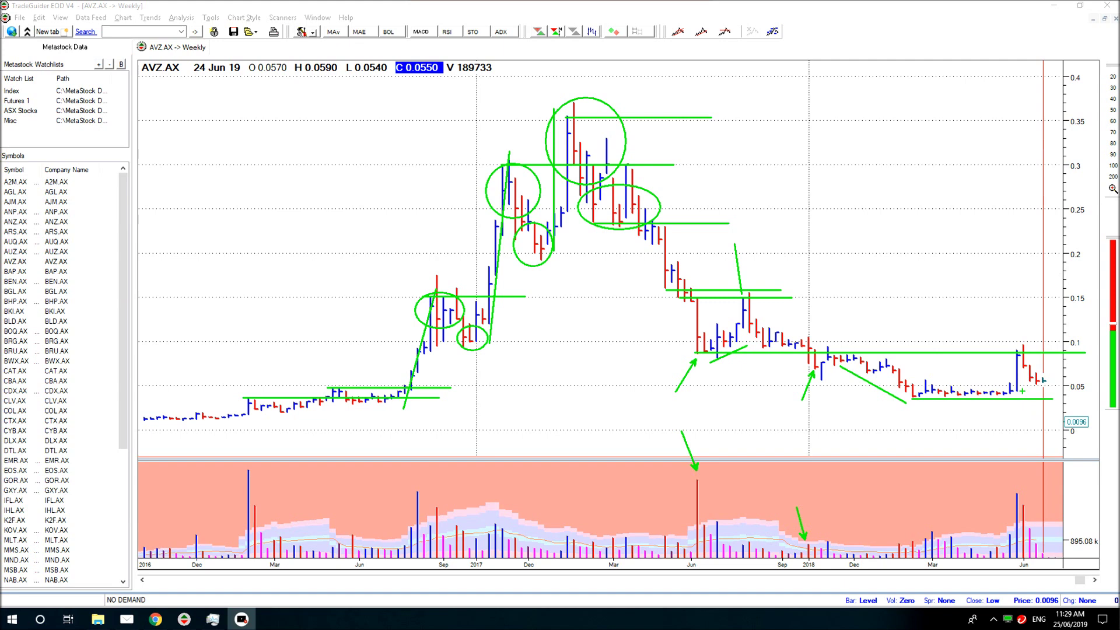
Step: Mark the top and high volume of the breakout bar near 0.09, and trace the pullback that follows it
{"action": "left_click_drag", "start_coordinate": [1016, 349], "coordinate": [1015, 266]}
{"action": "left_click_drag", "start_coordinate": [1015, 492], "coordinate": [998, 451]}
{"action": "left_click_drag", "start_coordinate": [1019, 362], "coordinate": [1056, 398]}
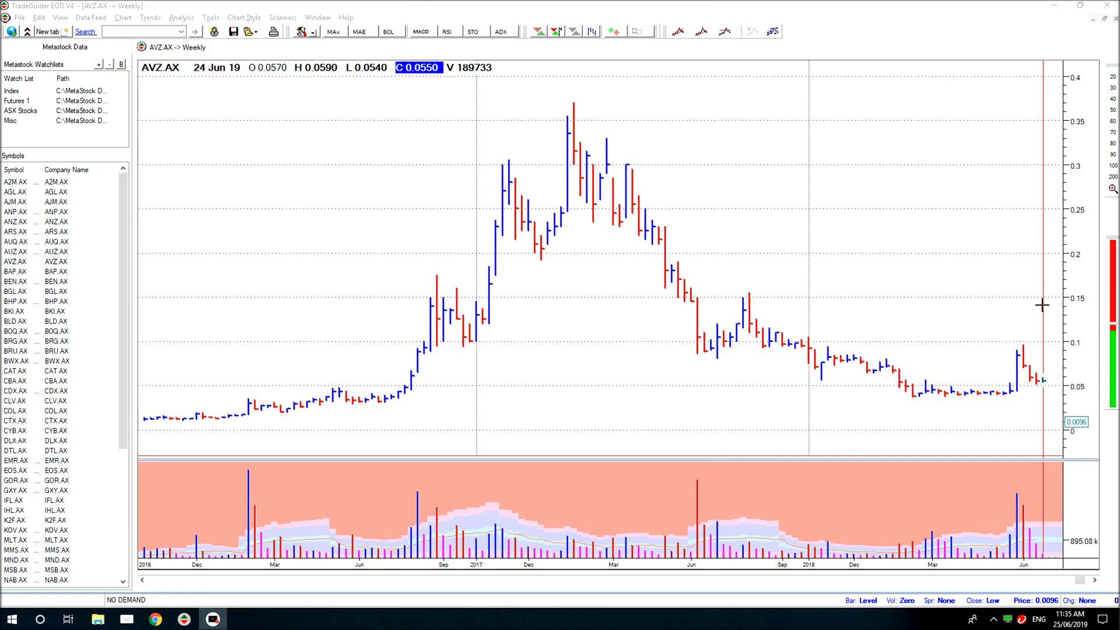
Step: Set the chart width to 70 bars, extend a line from the selloff bar's low near 0.085, and arrow its volume
{"action": "left_click", "coordinate": [1114, 144]}
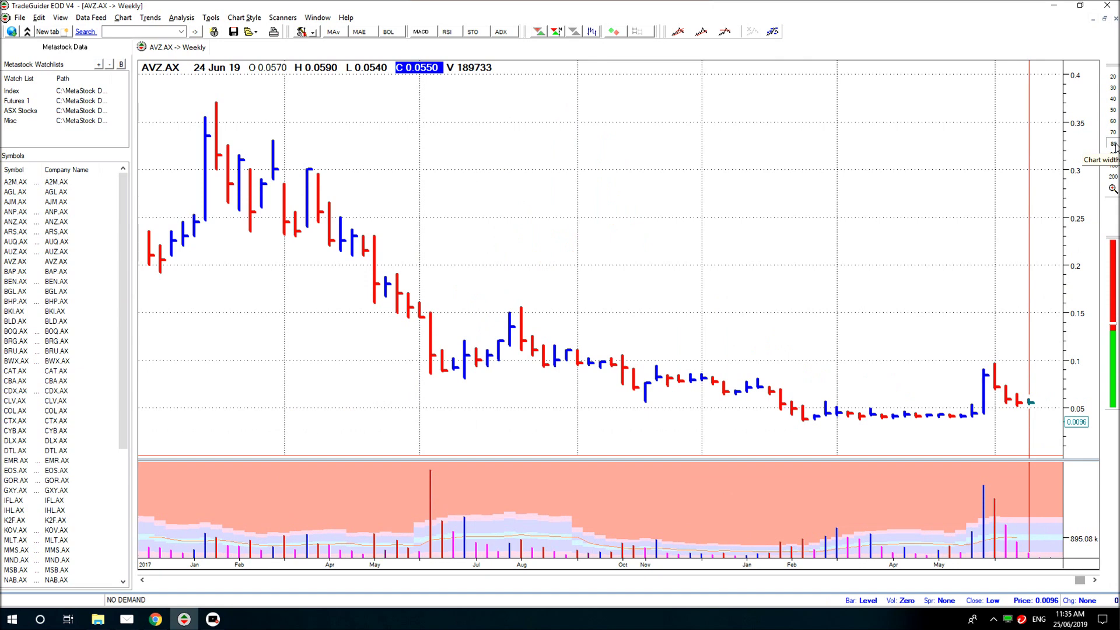
{"action": "left_click", "coordinate": [1114, 133]}
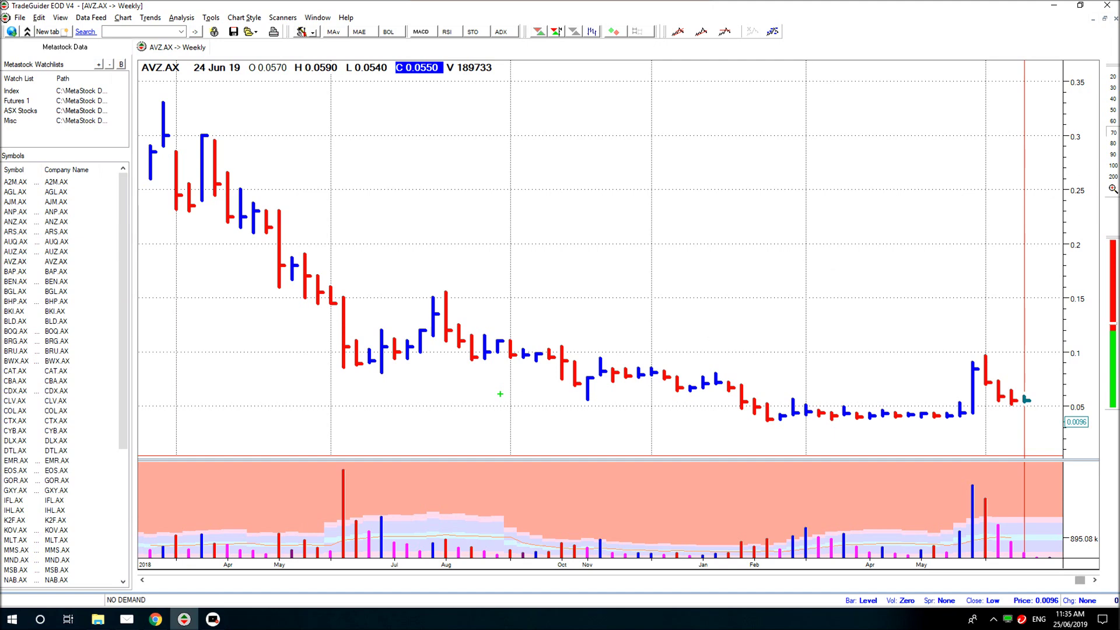
{"action": "left_click_drag", "start_coordinate": [342, 369], "coordinate": [1051, 369]}
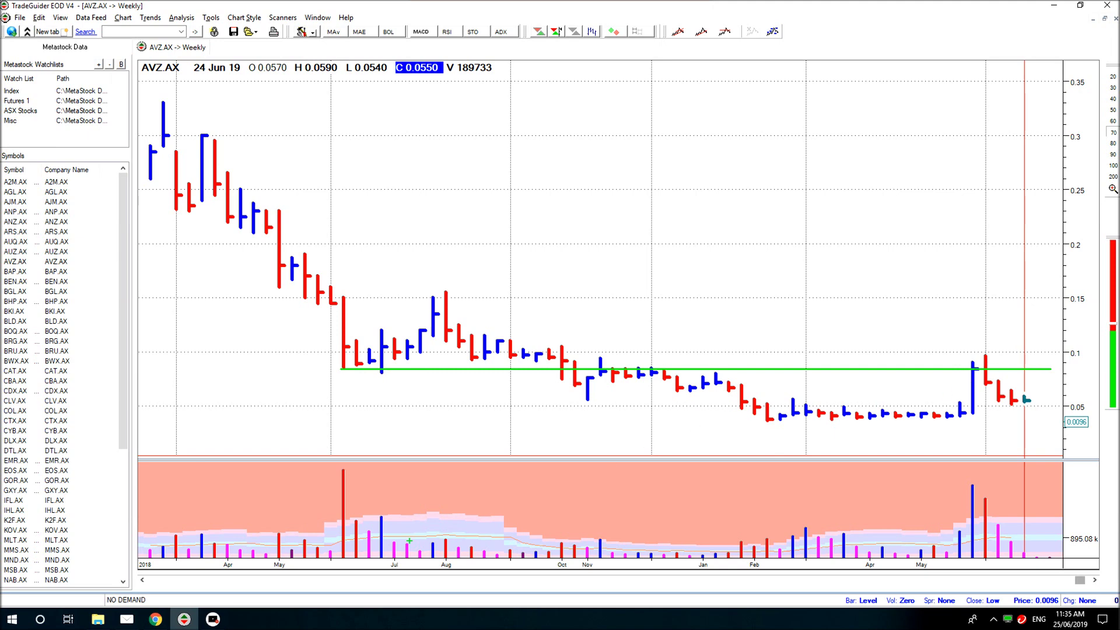
{"action": "left_click_drag", "start_coordinate": [338, 461], "coordinate": [332, 406]}
Step: Draw a horizontal support line near 0.036 under the base, and try a second line near 0.047 before removing it
{"action": "left_click_drag", "start_coordinate": [766, 421], "coordinate": [1054, 420]}
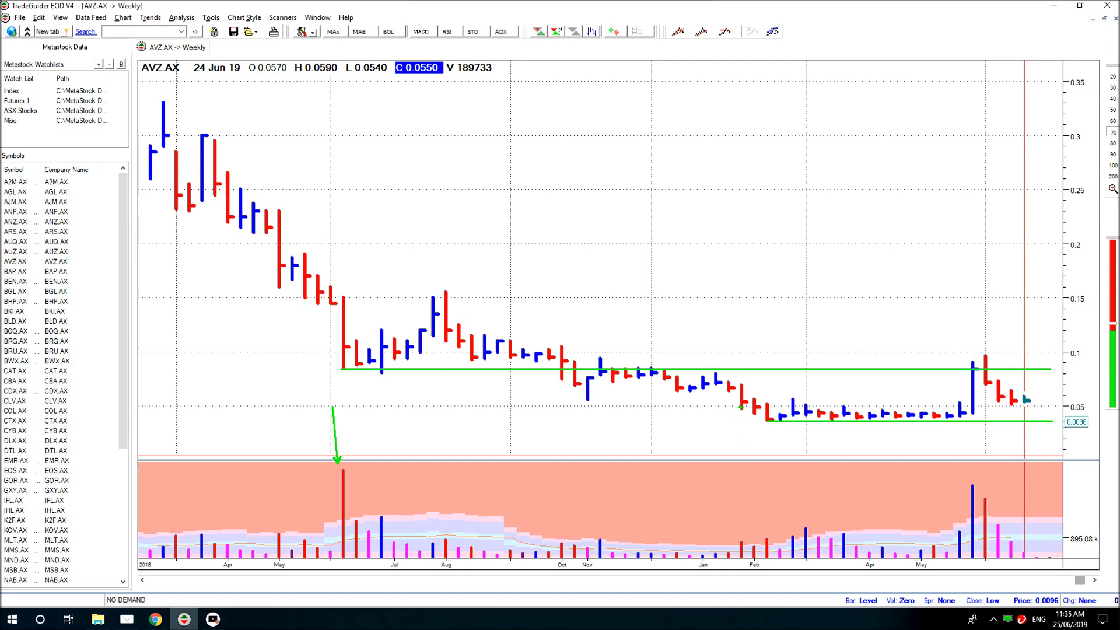
{"action": "left_click_drag", "start_coordinate": [740, 410], "coordinate": [978, 410]}
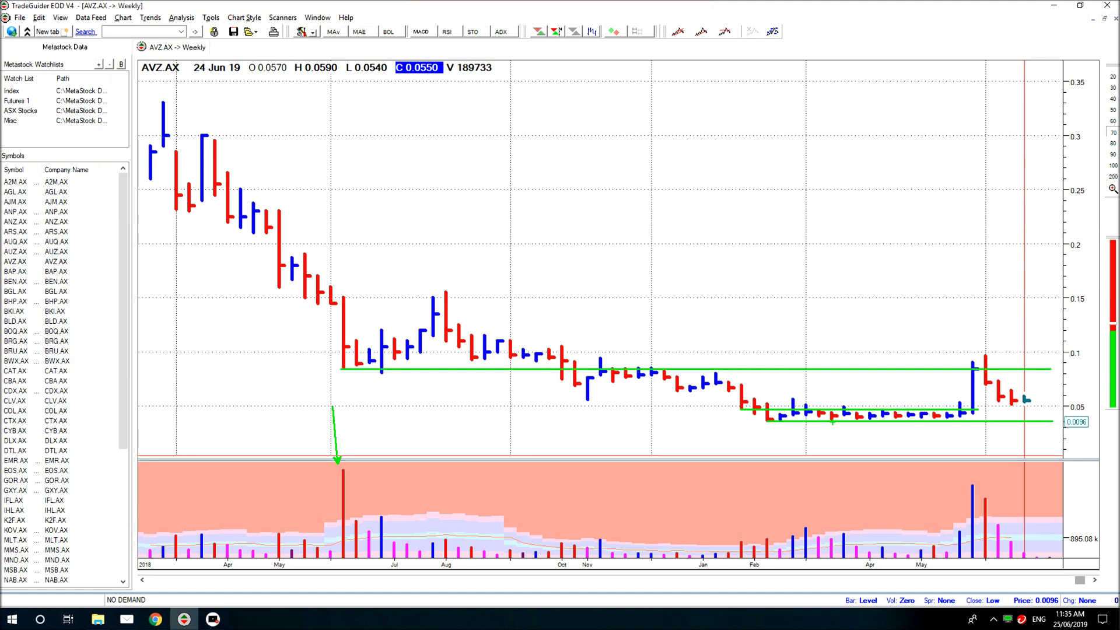
{"action": "key", "text": "Delete"}
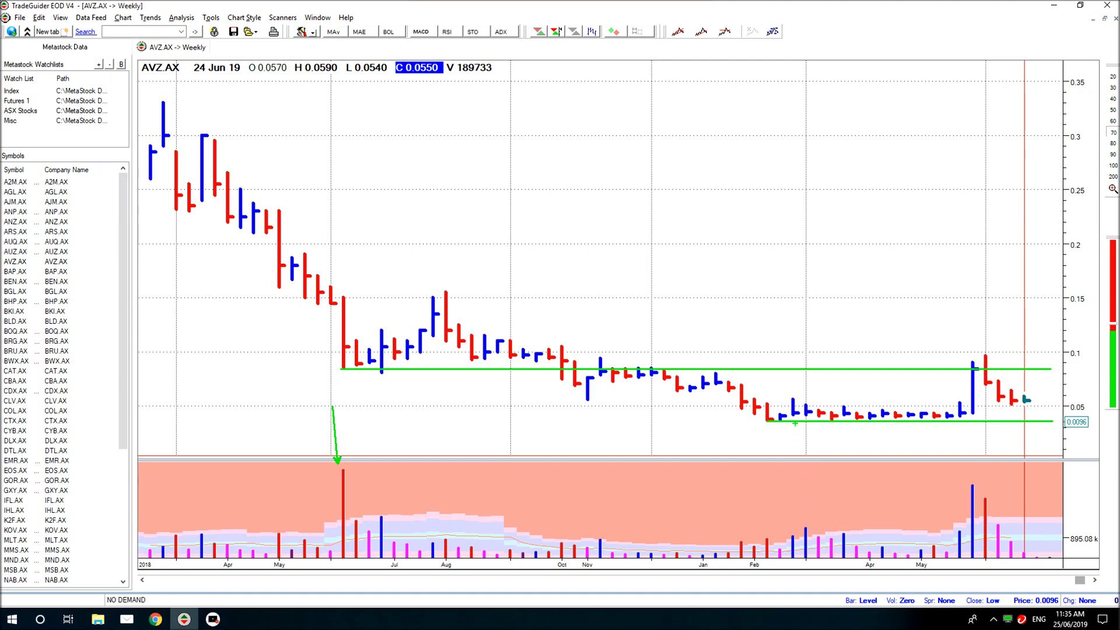
Step: Draw five vertical green lines linking the base's early price bars to their volume bars
{"action": "left_click_drag", "start_coordinate": [795, 421], "coordinate": [794, 528]}
{"action": "left_click_drag", "start_coordinate": [807, 421], "coordinate": [807, 518]}
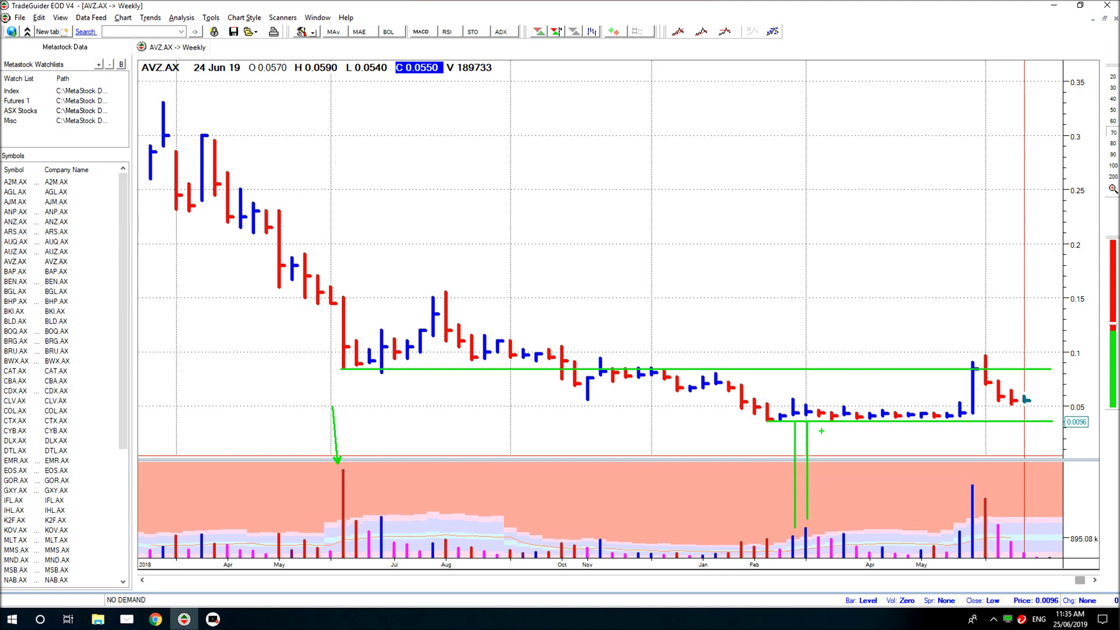
{"action": "left_click_drag", "start_coordinate": [817, 423], "coordinate": [818, 534]}
{"action": "left_click_drag", "start_coordinate": [834, 428], "coordinate": [833, 534]}
{"action": "left_click_drag", "start_coordinate": [846, 424], "coordinate": [846, 526]}
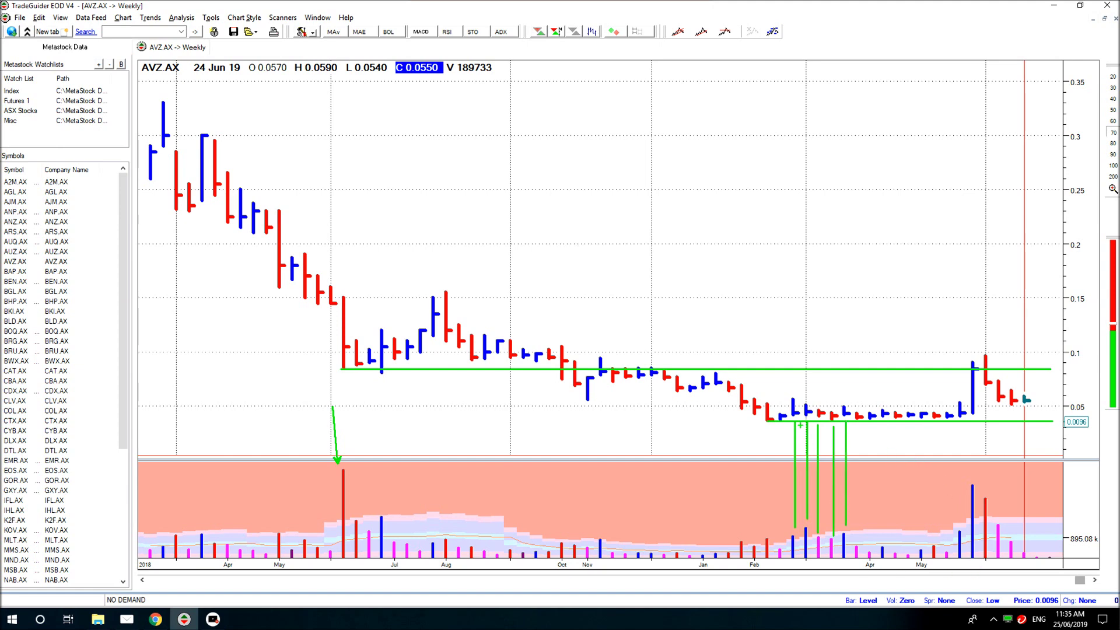
Step: Arrow the base's first two up bars and the second one's volume, then circle the five linked volume bars and price bars
{"action": "mouse_move", "coordinate": [797, 396]}
{"action": "left_mouse_down"}
{"action": "mouse_move", "coordinate": [810, 368]}
{"action": "mouse_move", "coordinate": [826, 369]}
{"action": "left_mouse_up"}
{"action": "left_click_drag", "start_coordinate": [800, 504], "coordinate": [804, 521]}
{"action": "left_click_drag", "start_coordinate": [789, 525], "coordinate": [855, 564]}
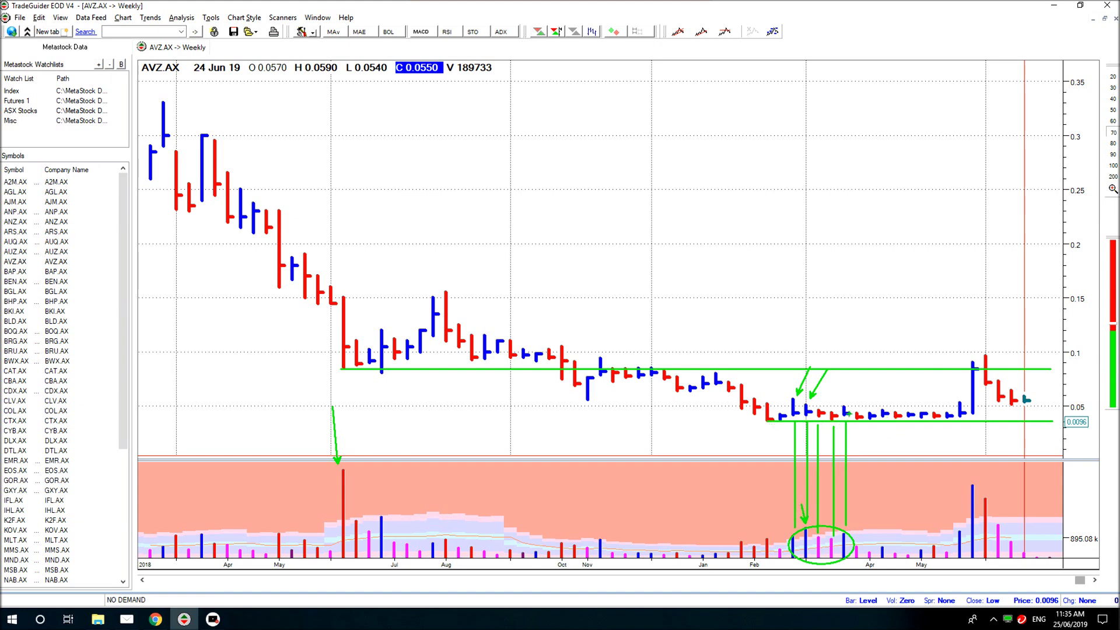
{"action": "left_click_drag", "start_coordinate": [785, 395], "coordinate": [855, 430]}
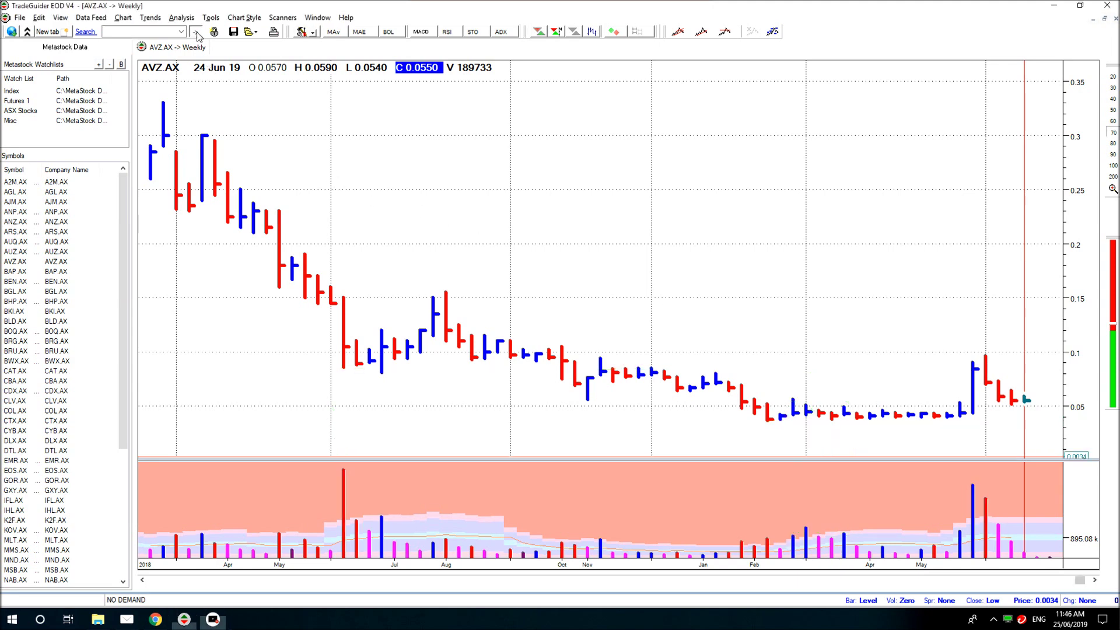
Step: Switch the AVZ.AX chart to the daily timeframe and set the chart width to 200 bars
{"action": "left_click", "coordinate": [197, 36]}
{"action": "left_click", "coordinate": [204, 59]}
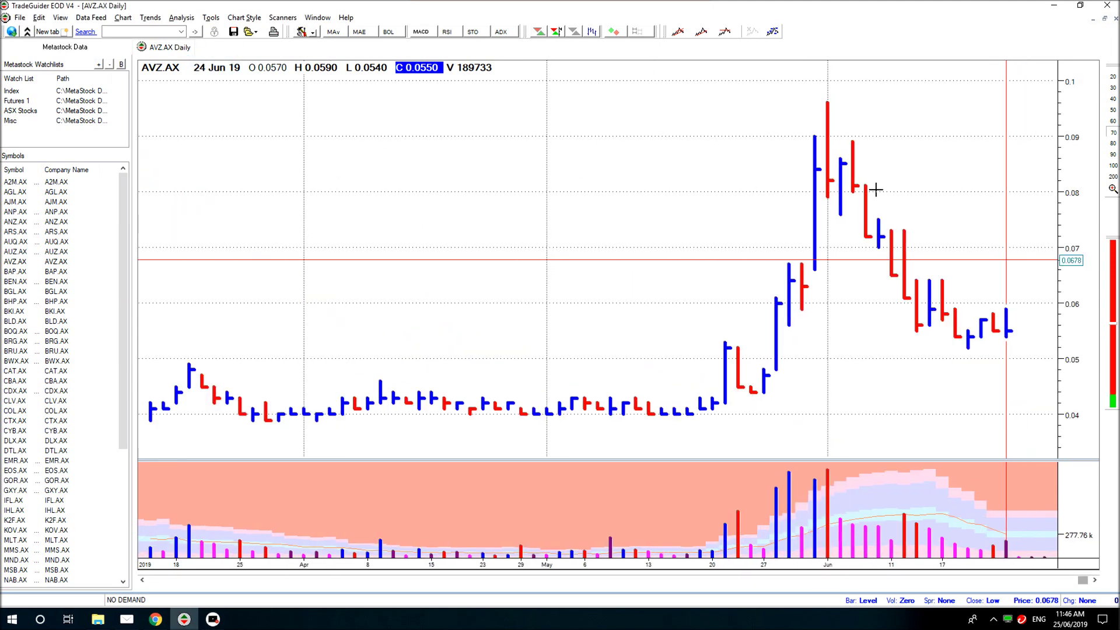
{"action": "left_click", "coordinate": [1114, 166]}
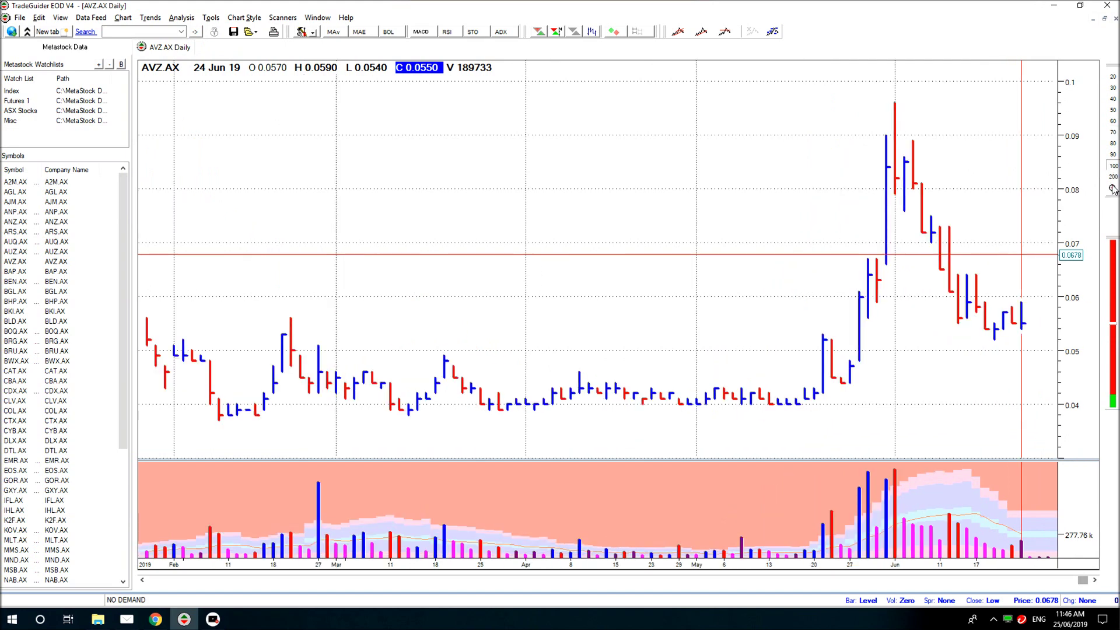
{"action": "left_click", "coordinate": [1113, 177]}
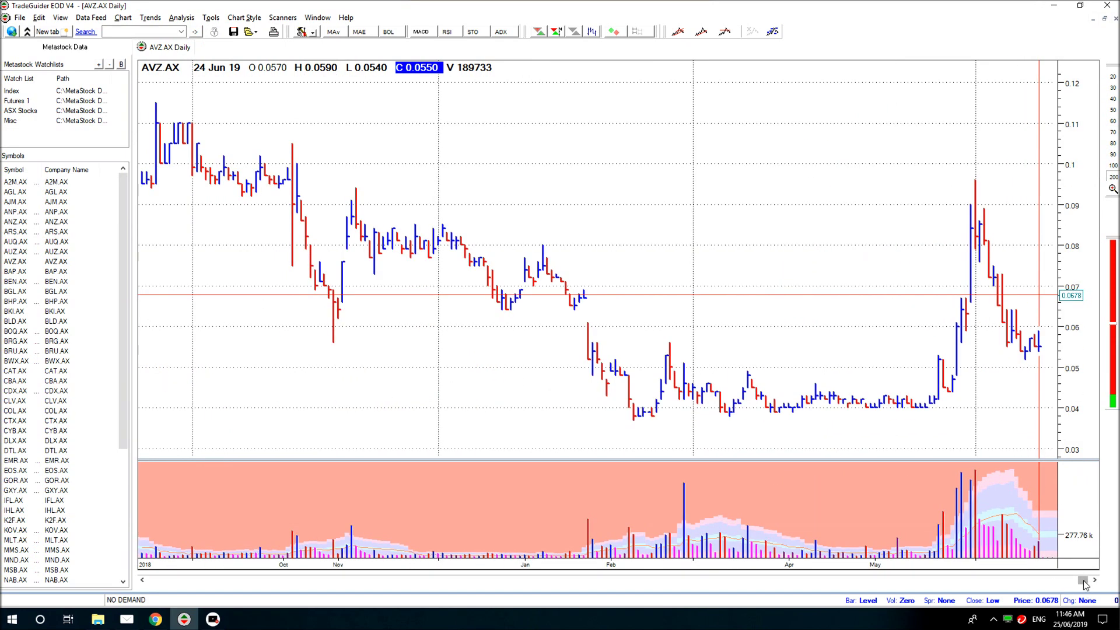
Step: On the mid-2017 daily bars, trace the first rally in green and circle its top and the consolidation that follows
{"action": "left_click_drag", "start_coordinate": [413, 292], "coordinate": [601, 598]}
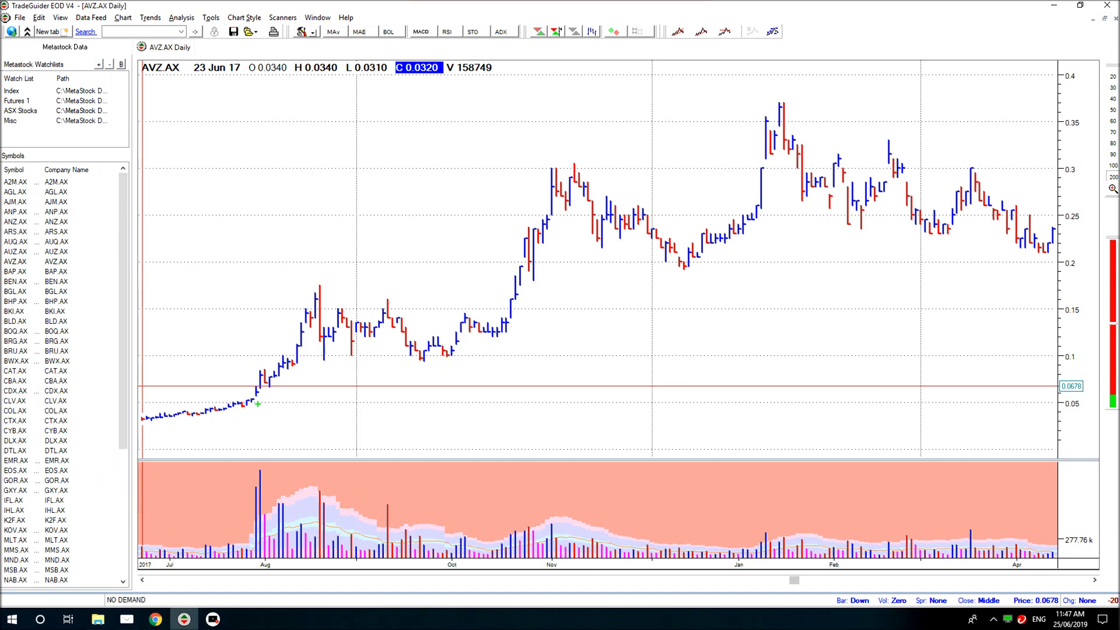
{"action": "left_click_drag", "start_coordinate": [257, 403], "coordinate": [308, 294]}
{"action": "left_click_drag", "start_coordinate": [310, 289], "coordinate": [366, 361]}
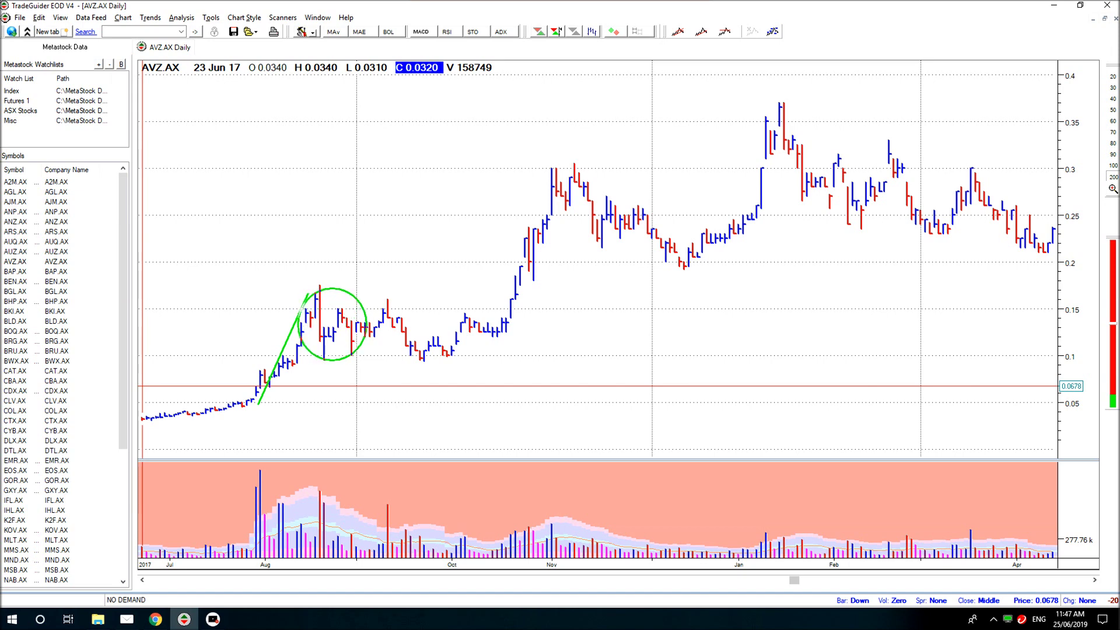
{"action": "left_click_drag", "start_coordinate": [373, 295], "coordinate": [512, 375]}
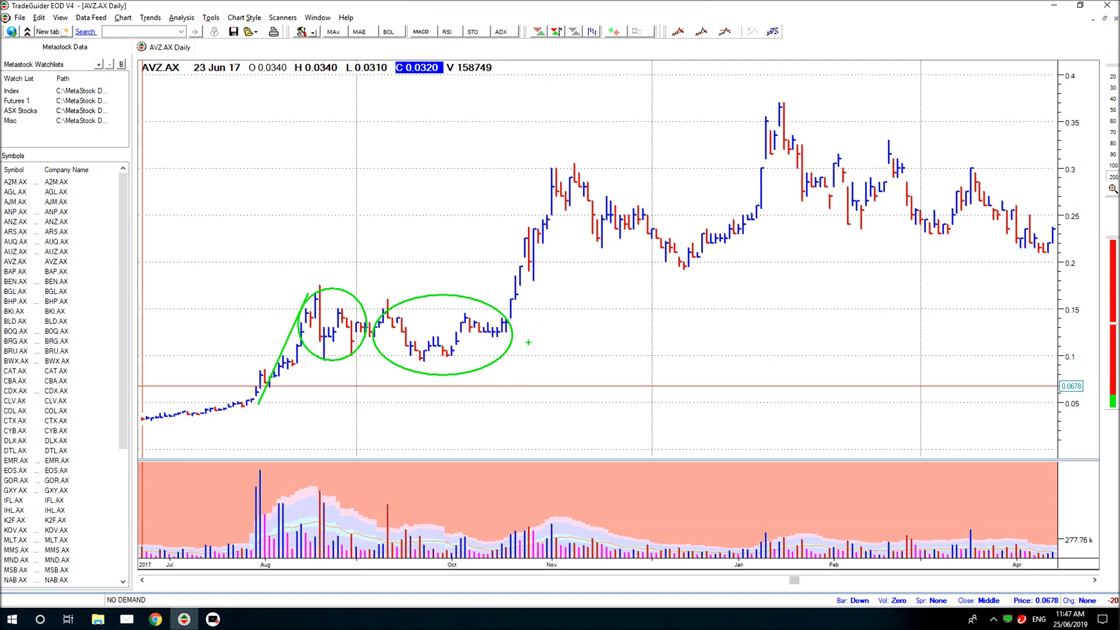
Step: Trace the second rally, circle its top near 0.3 and the range near 0.24, and outline the pullback and recovery from 0.2
{"action": "left_click_drag", "start_coordinate": [518, 352], "coordinate": [553, 167]}
{"action": "mouse_move", "coordinate": [543, 163]}
{"action": "left_mouse_down"}
{"action": "mouse_move", "coordinate": [633, 241]}
{"action": "mouse_move", "coordinate": [657, 247]}
{"action": "left_mouse_up"}
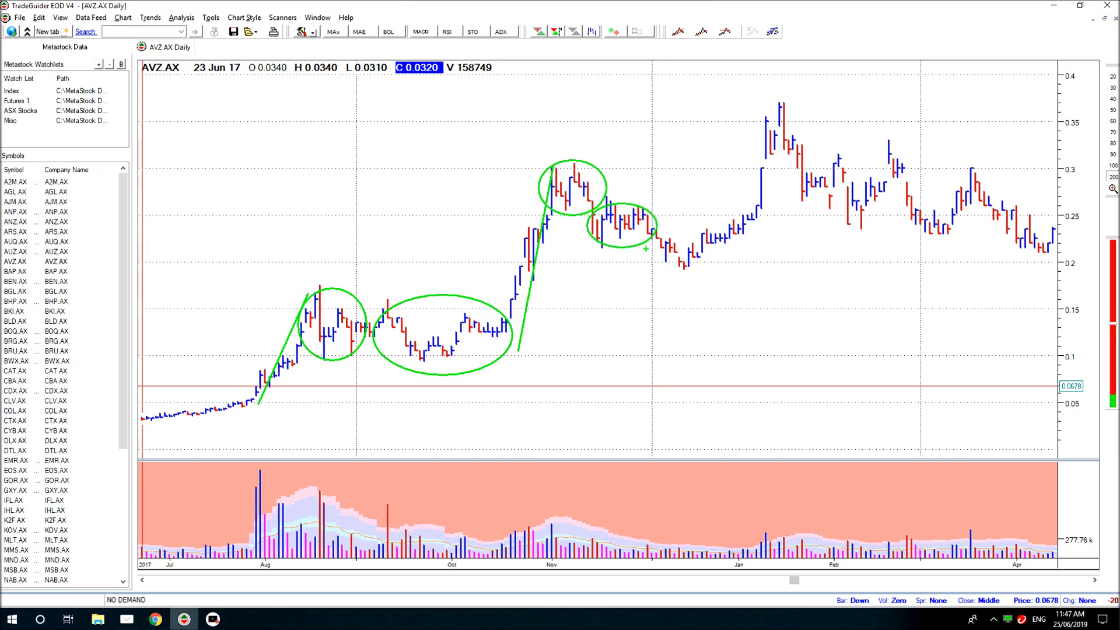
{"action": "left_click_drag", "start_coordinate": [645, 248], "coordinate": [678, 276]}
{"action": "left_click_drag", "start_coordinate": [688, 280], "coordinate": [763, 226]}
Step: Trace the third rally, circle its top near 0.35, and arrow the two lower highs near 0.33 and 0.3
{"action": "left_click_drag", "start_coordinate": [766, 219], "coordinate": [796, 104]}
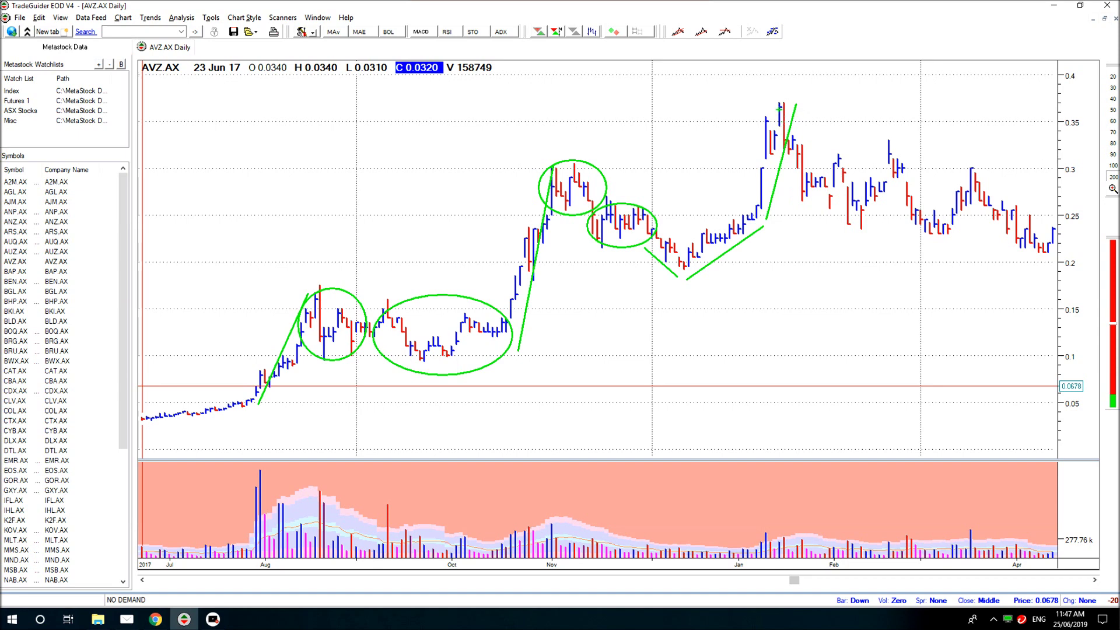
{"action": "left_click_drag", "start_coordinate": [746, 102], "coordinate": [818, 182]}
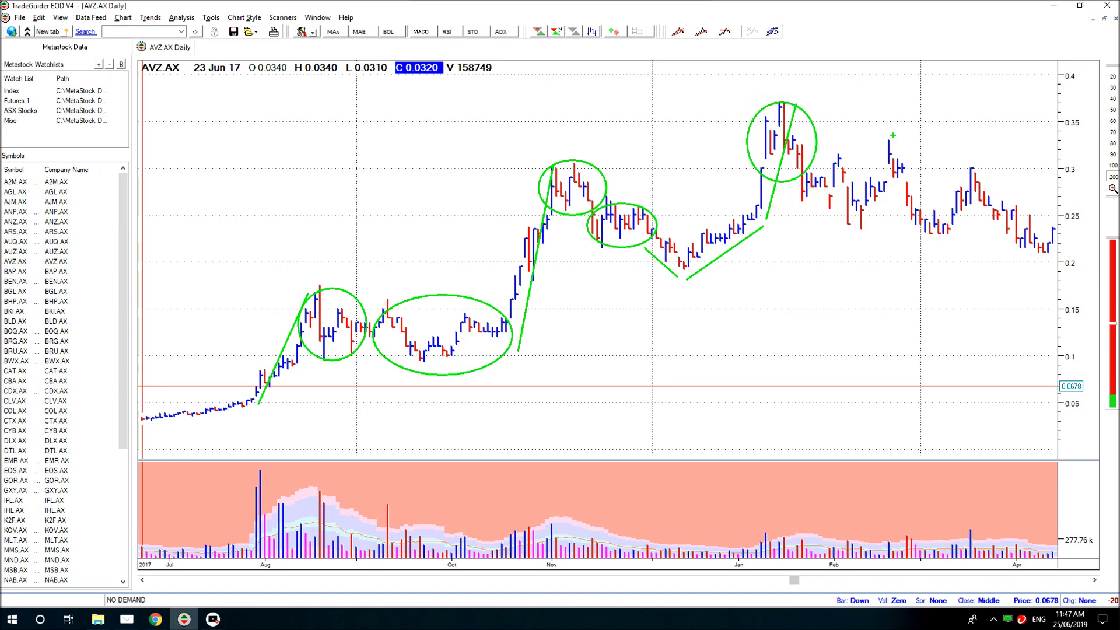
{"action": "left_click_drag", "start_coordinate": [875, 88], "coordinate": [887, 134]}
{"action": "left_click_drag", "start_coordinate": [959, 102], "coordinate": [968, 160]}
Step: Clear the drawings, and over the 2018 decline draw a horizontal line near 0.24 and falling lines from the 0.23 and 0.16 lows
{"action": "key", "text": "Delete"}
{"action": "left_click_drag", "start_coordinate": [795, 580], "coordinate": [979, 581]}
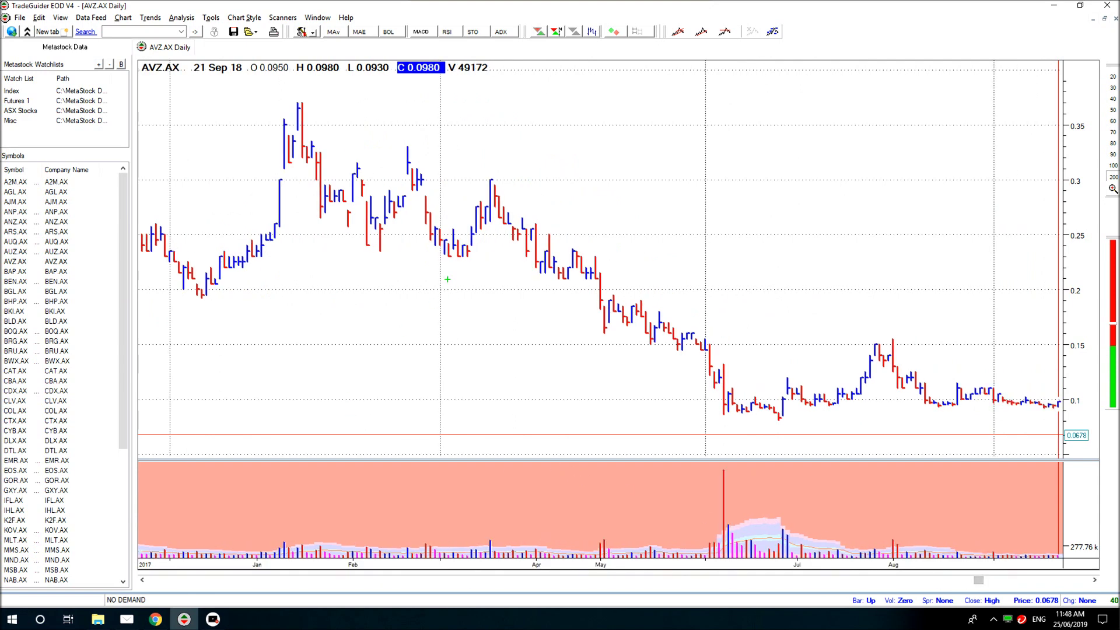
{"action": "left_click_drag", "start_coordinate": [367, 245], "coordinate": [571, 245]}
{"action": "left_click_drag", "start_coordinate": [449, 256], "coordinate": [724, 313]}
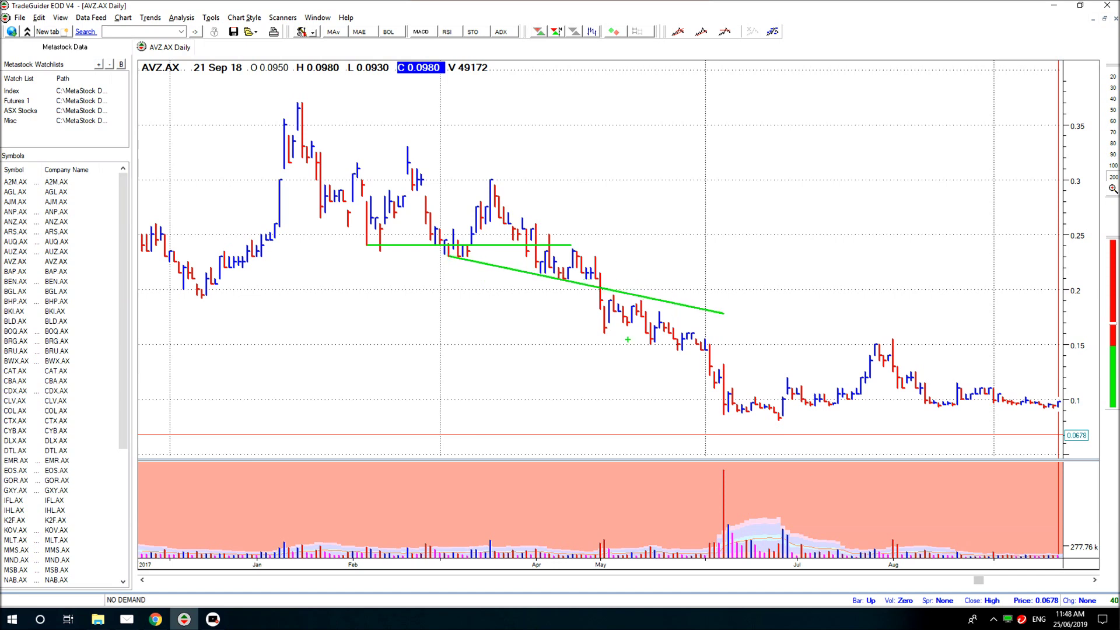
{"action": "left_click_drag", "start_coordinate": [604, 334], "coordinate": [761, 369]}
Step: Draw a horizontal line from the high-volume selloff bar's low, arrow its volume, and add a resistance line near 0.15
{"action": "left_click_drag", "start_coordinate": [723, 415], "coordinate": [935, 414]}
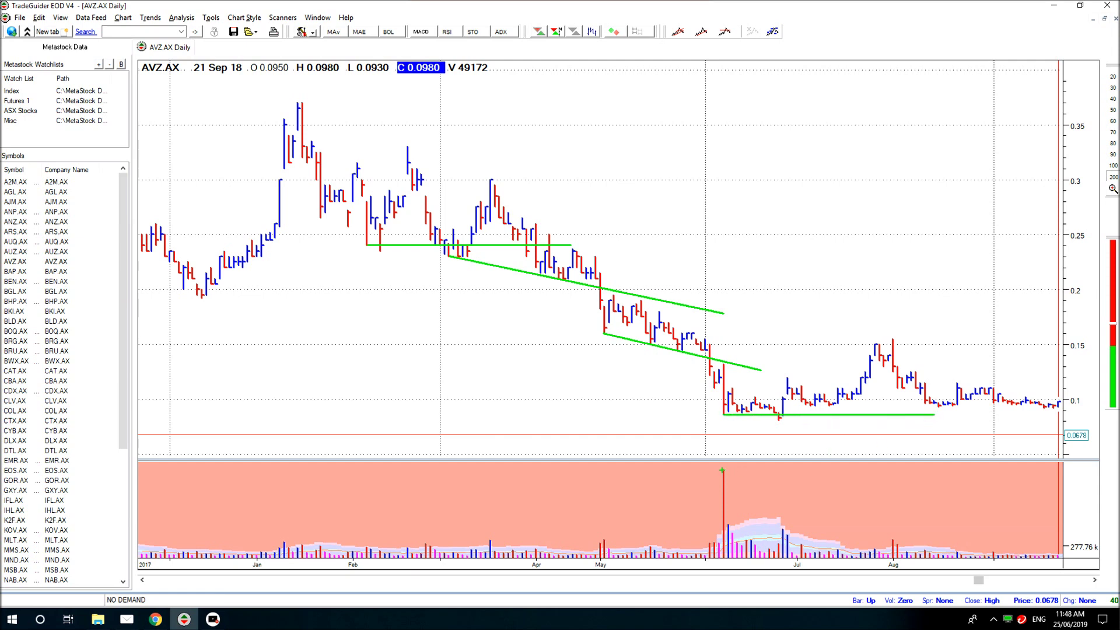
{"action": "left_click_drag", "start_coordinate": [696, 416], "coordinate": [723, 467]}
{"action": "left_click_drag", "start_coordinate": [652, 347], "coordinate": [939, 346]}
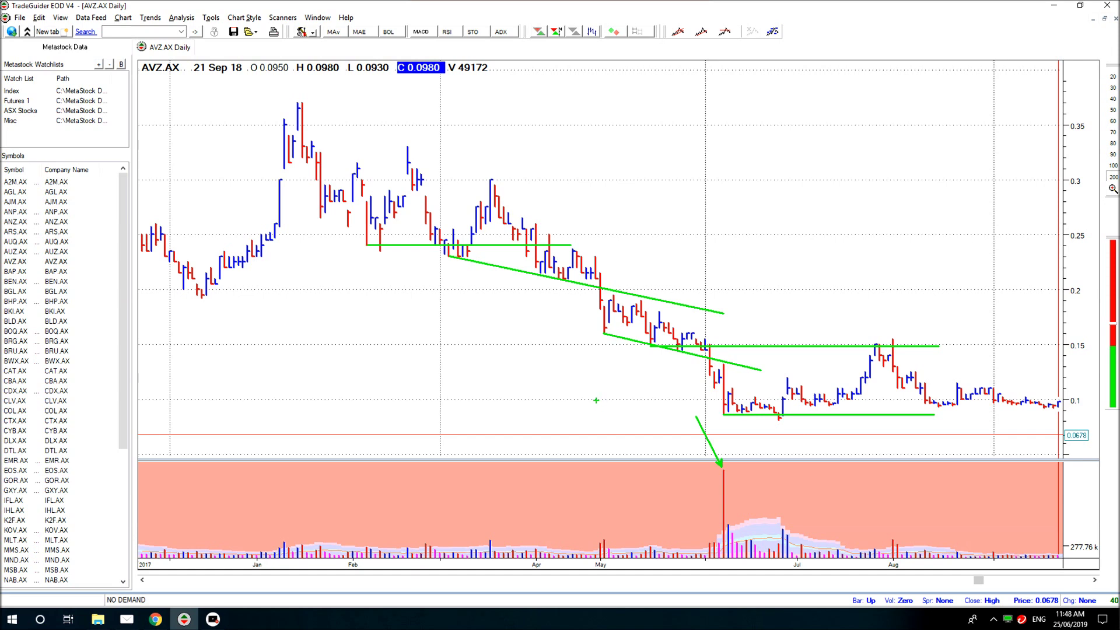
Step: Clear the drawings and add a heavy horizontal trend line at 0.086 from the low of the 07 Jun 18 high-volume bar
{"action": "key", "text": "Delete"}
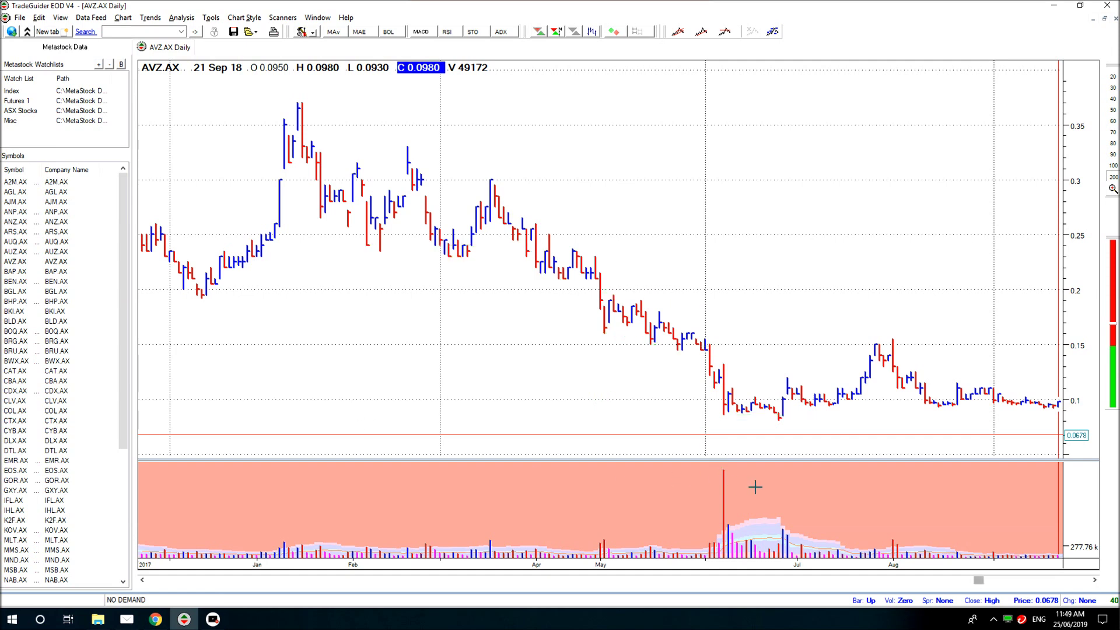
{"action": "left_click", "coordinate": [725, 415]}
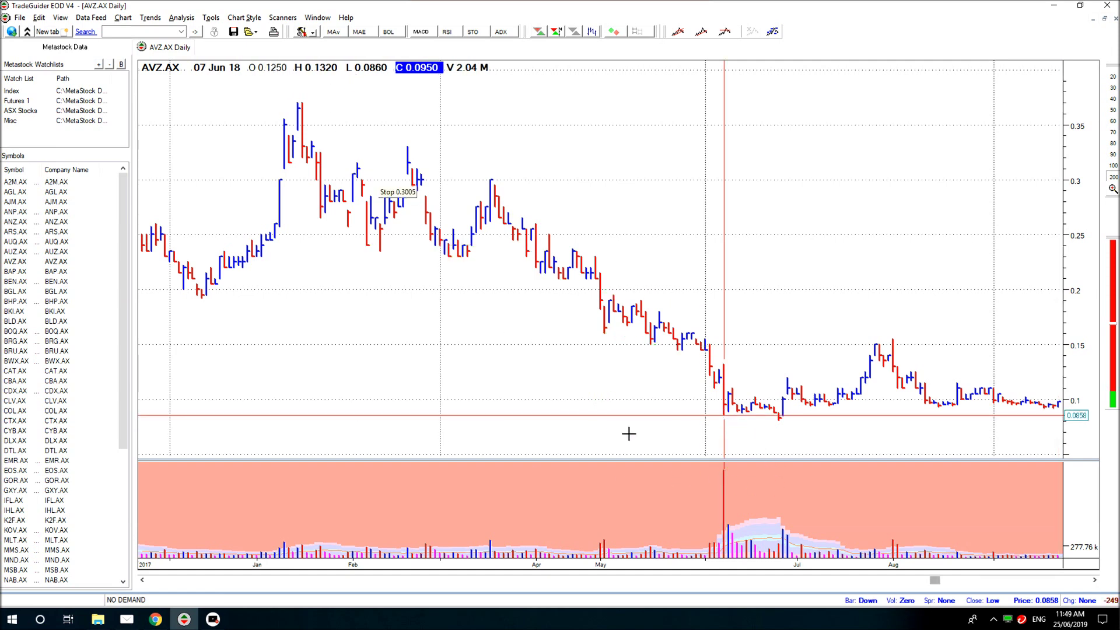
{"action": "left_click", "coordinate": [147, 21]}
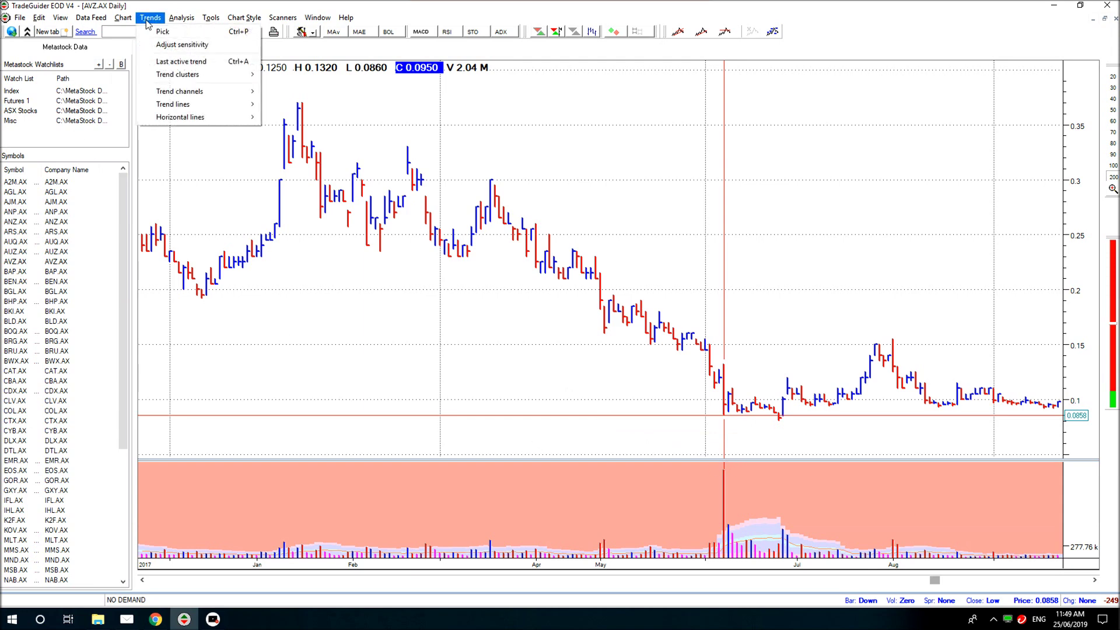
{"action": "mouse_move", "coordinate": [205, 117]}
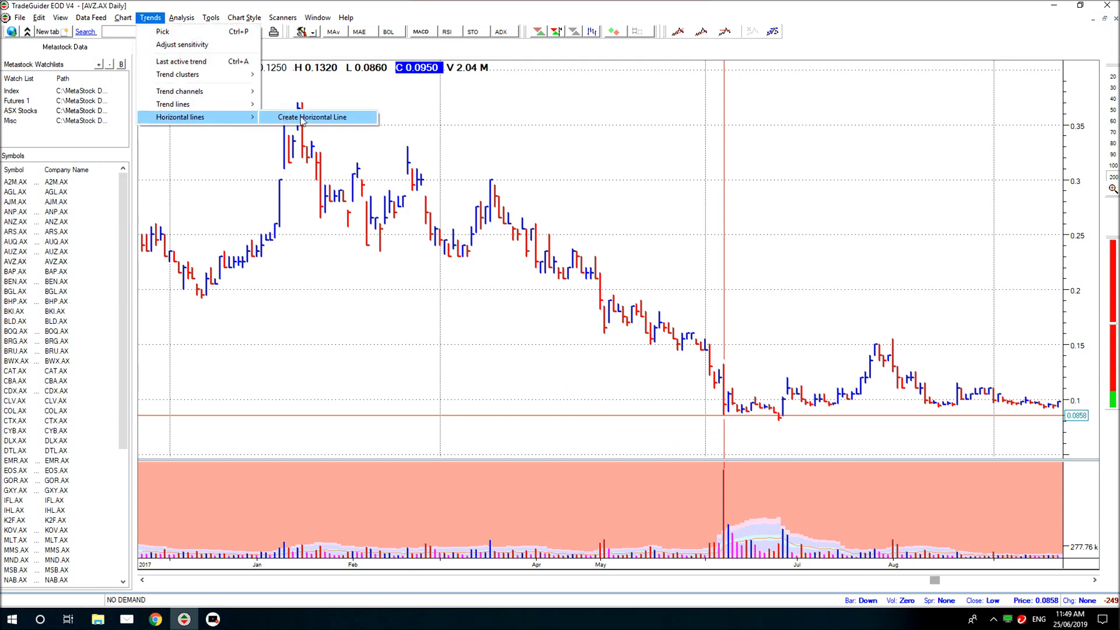
{"action": "left_click", "coordinate": [299, 117]}
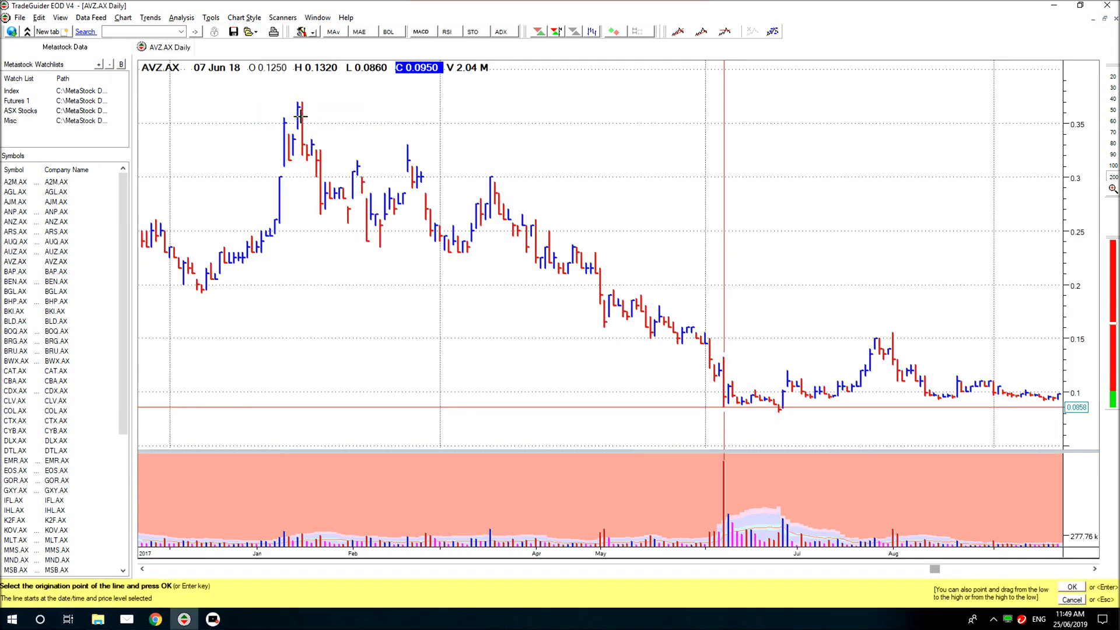
{"action": "left_click", "coordinate": [1071, 587]}
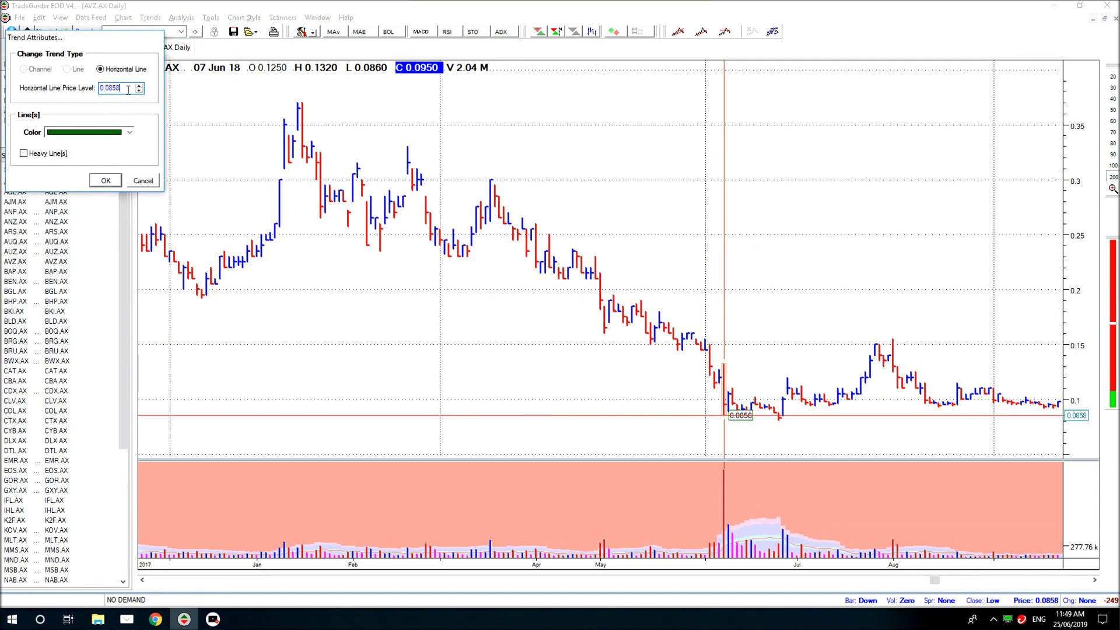
{"action": "type", "text": "0.086"}
{"action": "left_click", "coordinate": [24, 153]}
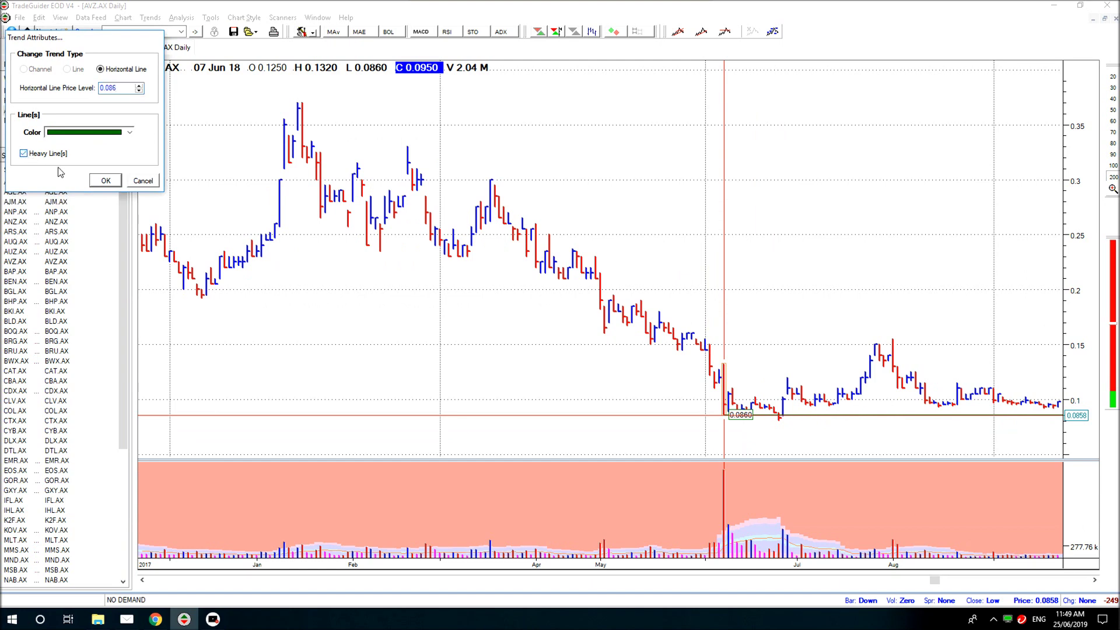
{"action": "left_click", "coordinate": [106, 180]}
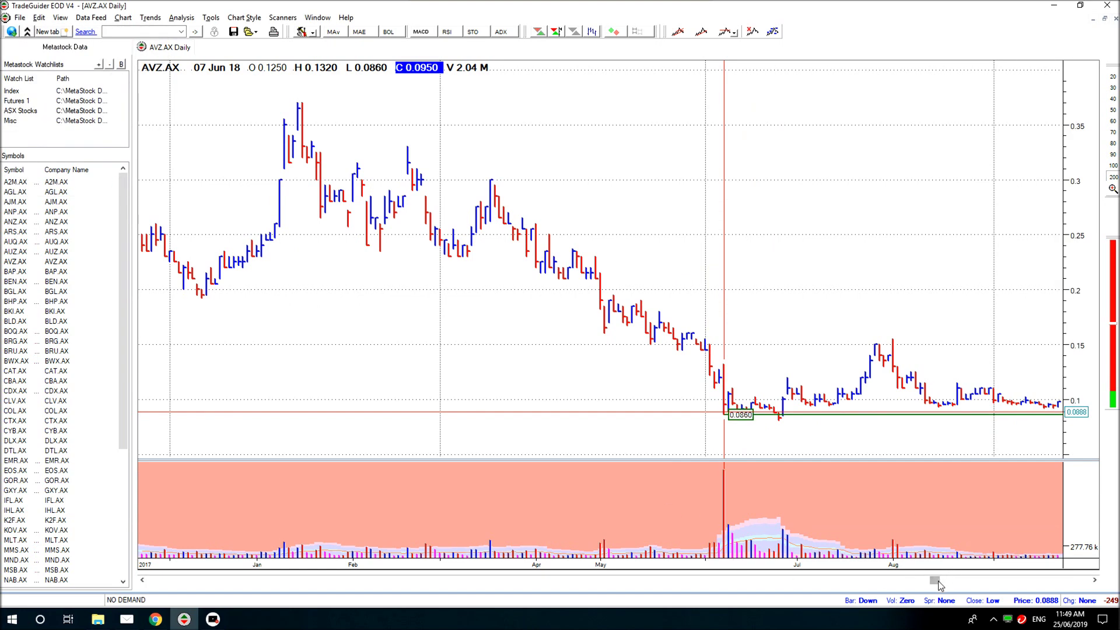
Step: Over the latest bars, arrow the 0.0860 line, the October selloff through it and the November rally back up to it
{"action": "left_click_drag", "start_coordinate": [935, 580], "coordinate": [991, 580]}
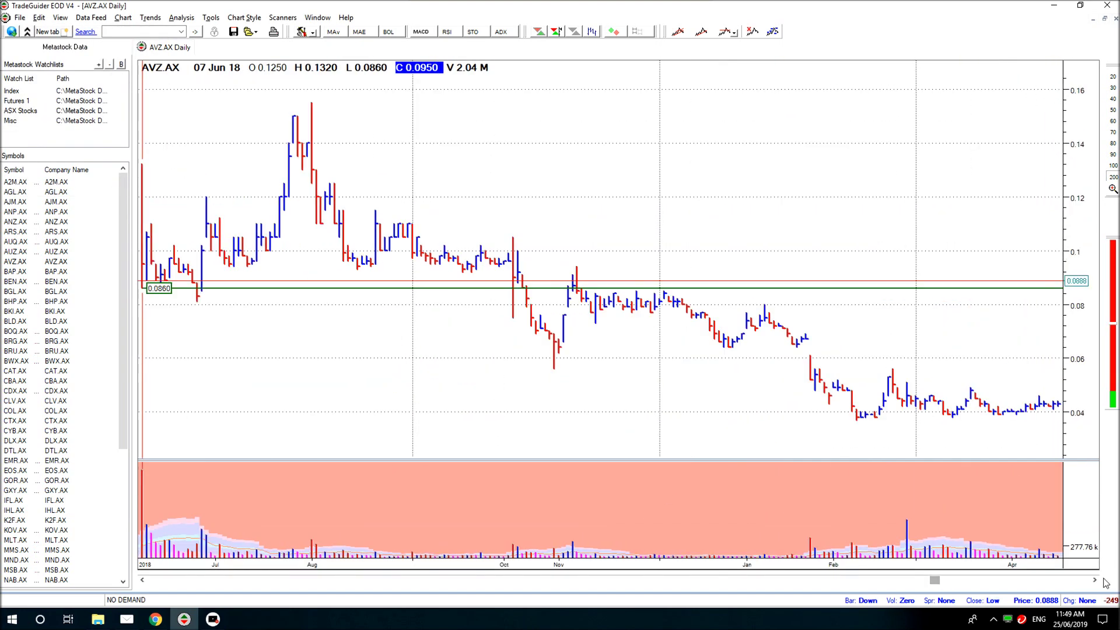
{"action": "left_click", "coordinate": [948, 582]}
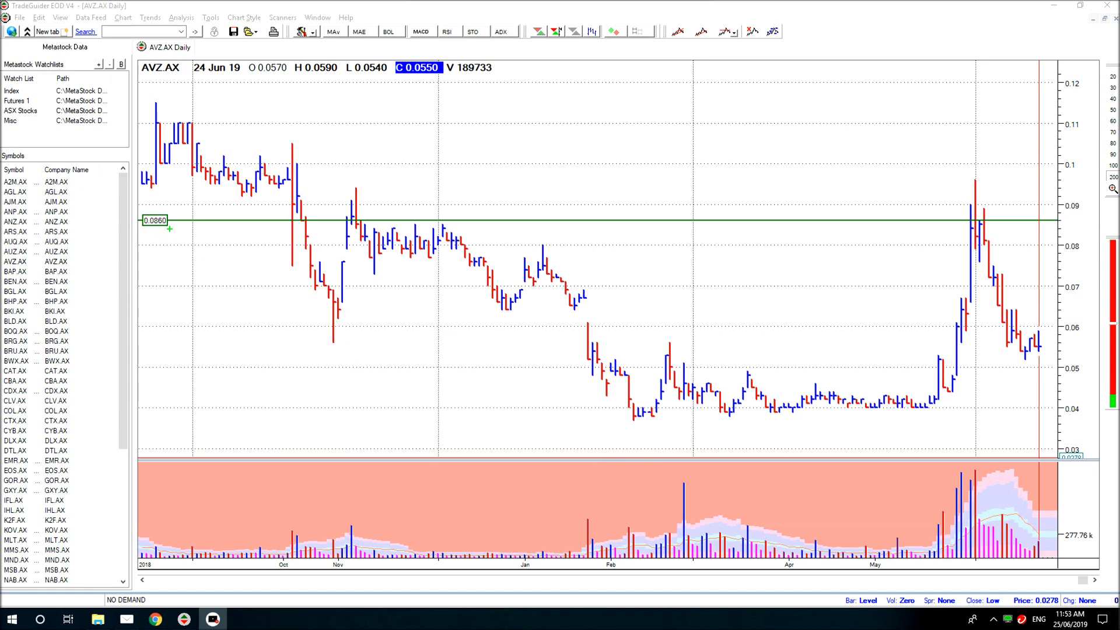
{"action": "left_click_drag", "start_coordinate": [169, 228], "coordinate": [193, 268]}
{"action": "mouse_move", "coordinate": [274, 237]}
{"action": "left_mouse_down"}
{"action": "mouse_move", "coordinate": [302, 254]}
{"action": "mouse_move", "coordinate": [324, 321]}
{"action": "left_mouse_up"}
{"action": "left_click_drag", "start_coordinate": [273, 237], "coordinate": [280, 221]}
{"action": "left_click_drag", "start_coordinate": [339, 226], "coordinate": [314, 315]}
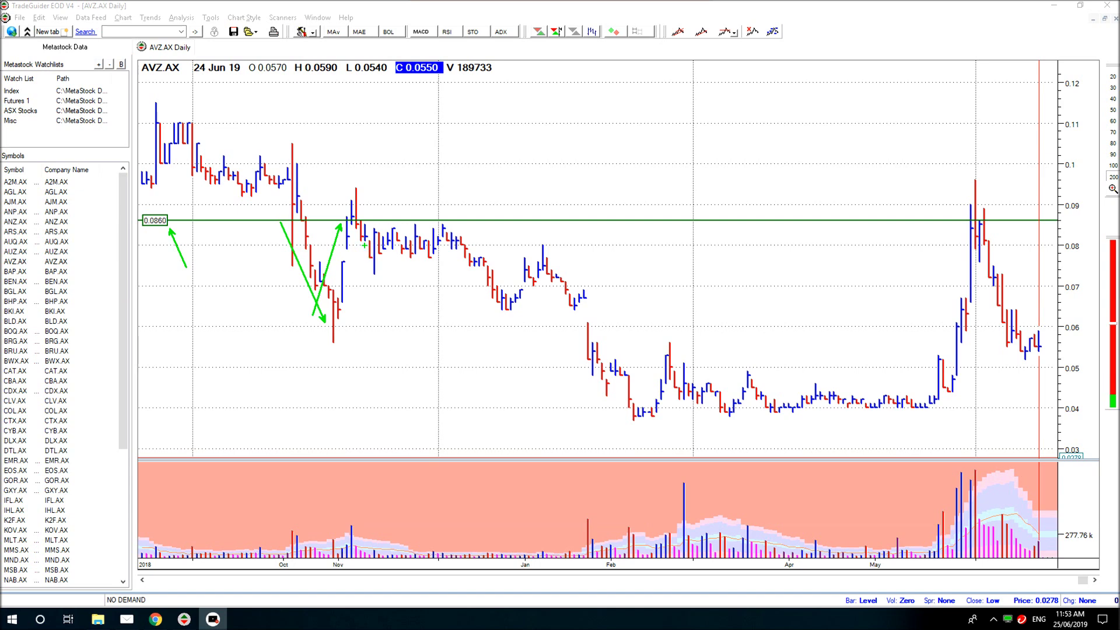
Step: Underline the November–December range with a horizontal line near 0.076 and arrow the failed tests of the 0.0860 line
{"action": "left_click_drag", "start_coordinate": [357, 261], "coordinate": [446, 261]}
{"action": "mouse_move", "coordinate": [384, 203]}
{"action": "left_mouse_down"}
{"action": "mouse_move", "coordinate": [378, 224]}
{"action": "mouse_move", "coordinate": [396, 222]}
{"action": "left_mouse_up"}
{"action": "left_click_drag", "start_coordinate": [425, 186], "coordinate": [417, 220]}
{"action": "left_click_drag", "start_coordinate": [454, 182], "coordinate": [445, 223]}
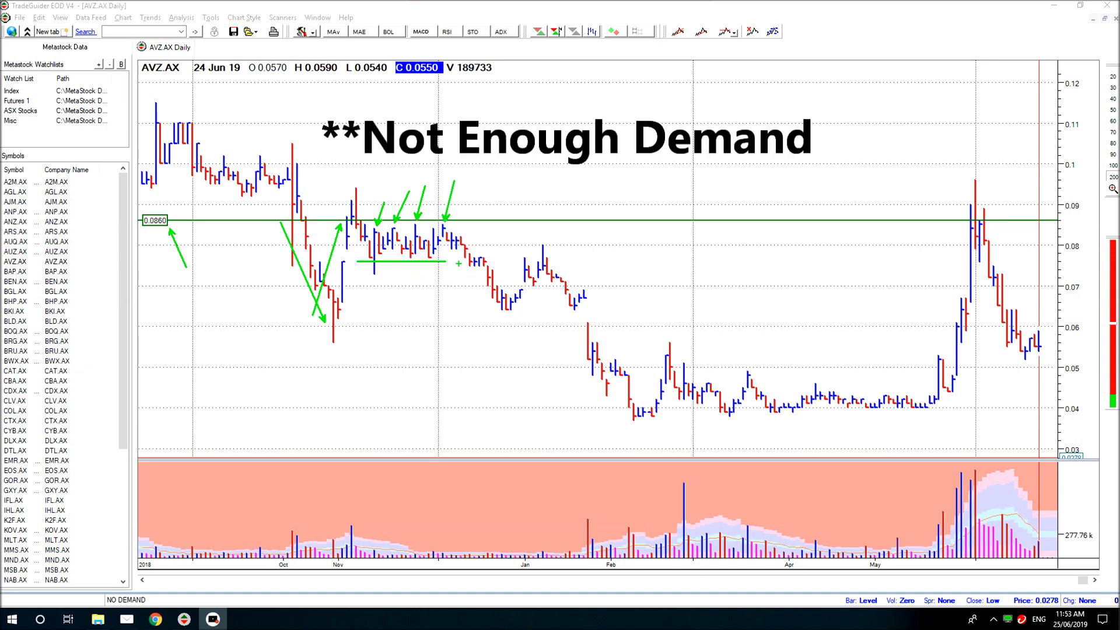
Step: Outline the drop and recovery around the 0.064 low, draw a resistance line near 0.077 and arrow the two January highs
{"action": "mouse_move", "coordinate": [459, 264]}
{"action": "left_mouse_down"}
{"action": "mouse_move", "coordinate": [500, 323]}
{"action": "mouse_move", "coordinate": [541, 292]}
{"action": "left_mouse_up"}
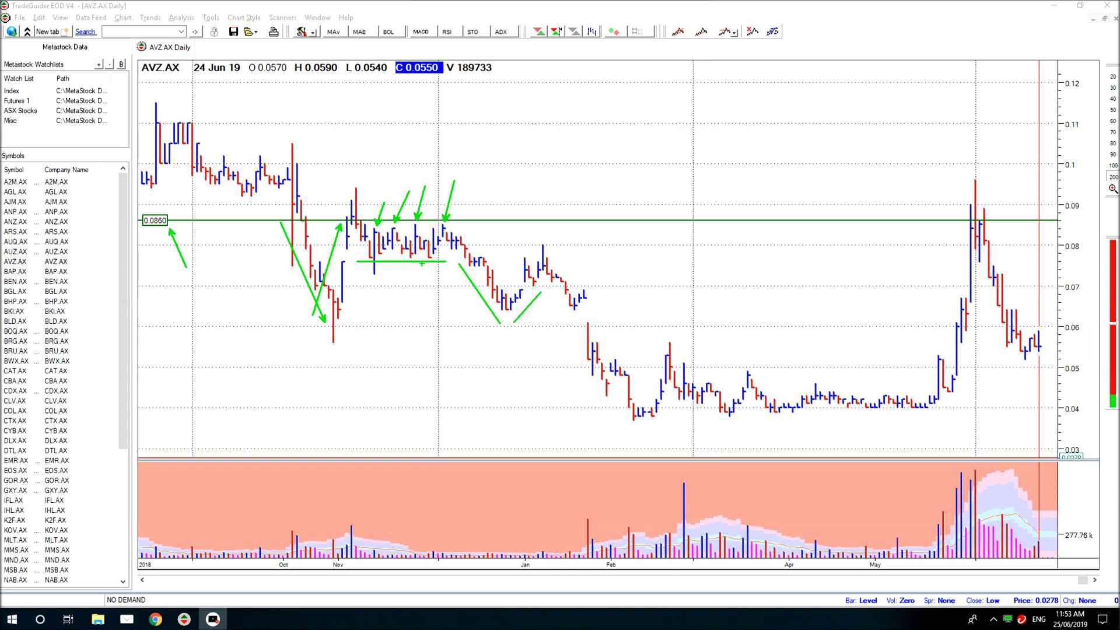
{"action": "mouse_move", "coordinate": [411, 257]}
{"action": "left_mouse_down"}
{"action": "mouse_move", "coordinate": [575, 259]}
{"action": "mouse_move", "coordinate": [525, 255]}
{"action": "left_mouse_up"}
{"action": "key", "text": "ctrl+z"}
{"action": "left_click_drag", "start_coordinate": [525, 255], "coordinate": [540, 211]}
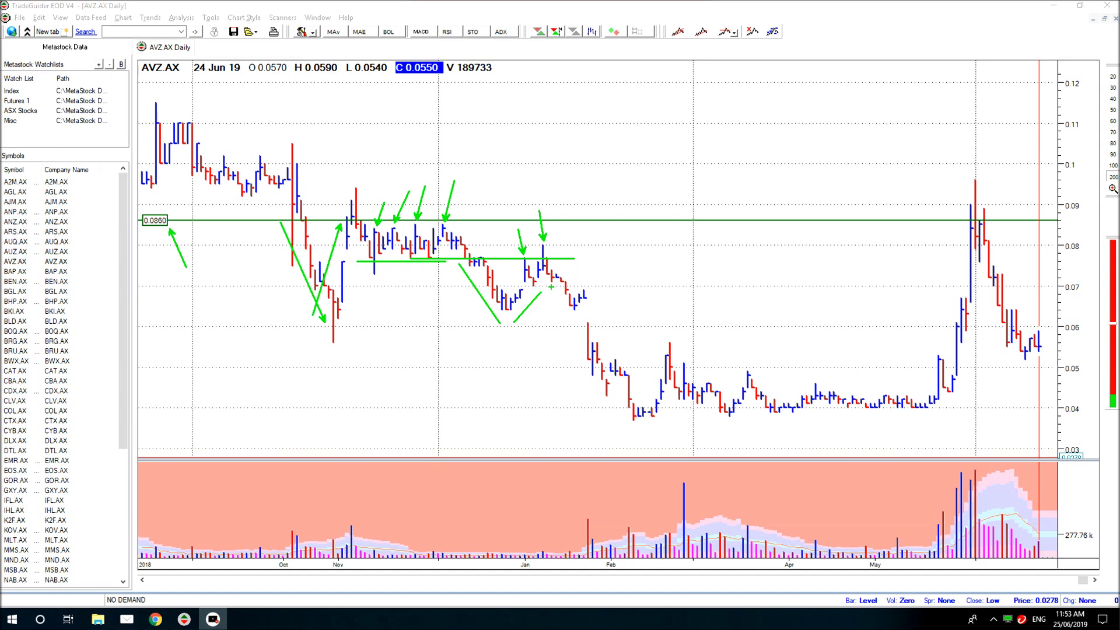
Step: Trace the January pullback, draw a support line near 0.064, circle the gap down through it and arrow the line
{"action": "left_click_drag", "start_coordinate": [552, 287], "coordinate": [564, 310]}
{"action": "left_click_drag", "start_coordinate": [505, 308], "coordinate": [633, 309]}
{"action": "left_click_drag", "start_coordinate": [594, 296], "coordinate": [582, 322]}
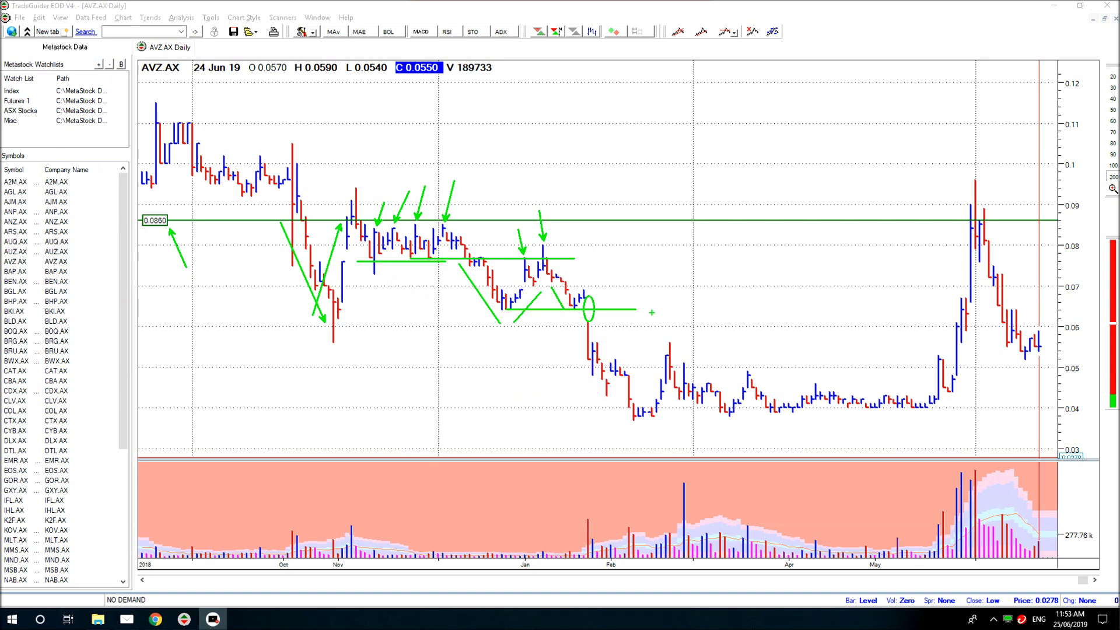
{"action": "left_click_drag", "start_coordinate": [642, 309], "coordinate": [702, 304]}
Step: Trace the decline into the February low and draw horizontal lines near 0.037, 0.053 and 0.049 around the base
{"action": "left_click_drag", "start_coordinate": [564, 363], "coordinate": [619, 438]}
{"action": "left_click_drag", "start_coordinate": [634, 421], "coordinate": [949, 421]}
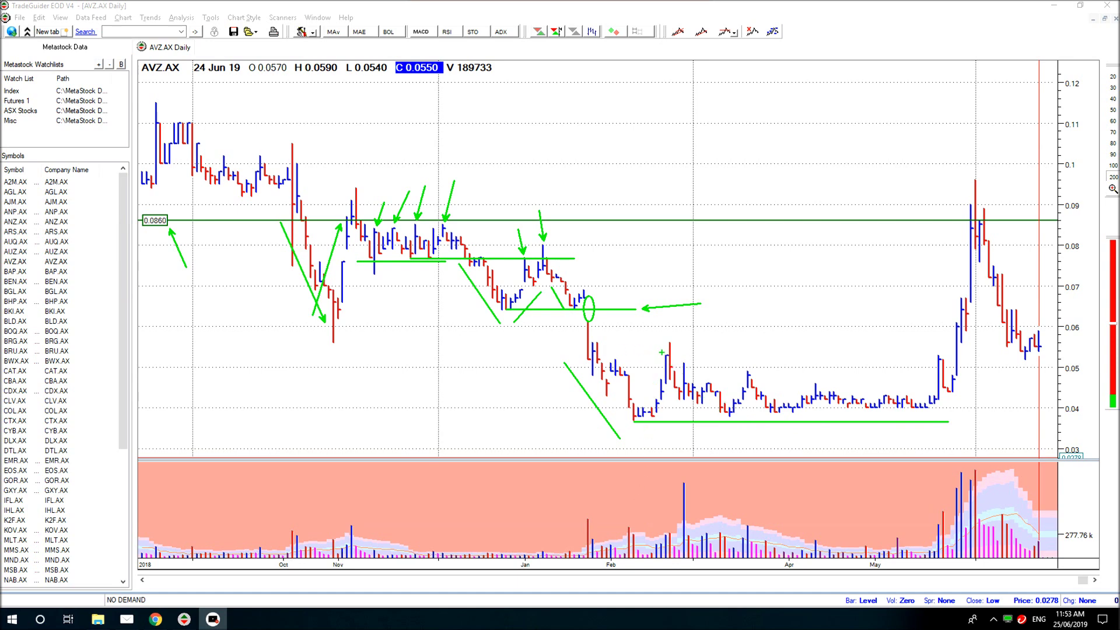
{"action": "left_click_drag", "start_coordinate": [664, 354], "coordinate": [786, 355]}
{"action": "left_click_drag", "start_coordinate": [745, 370], "coordinate": [852, 370]}
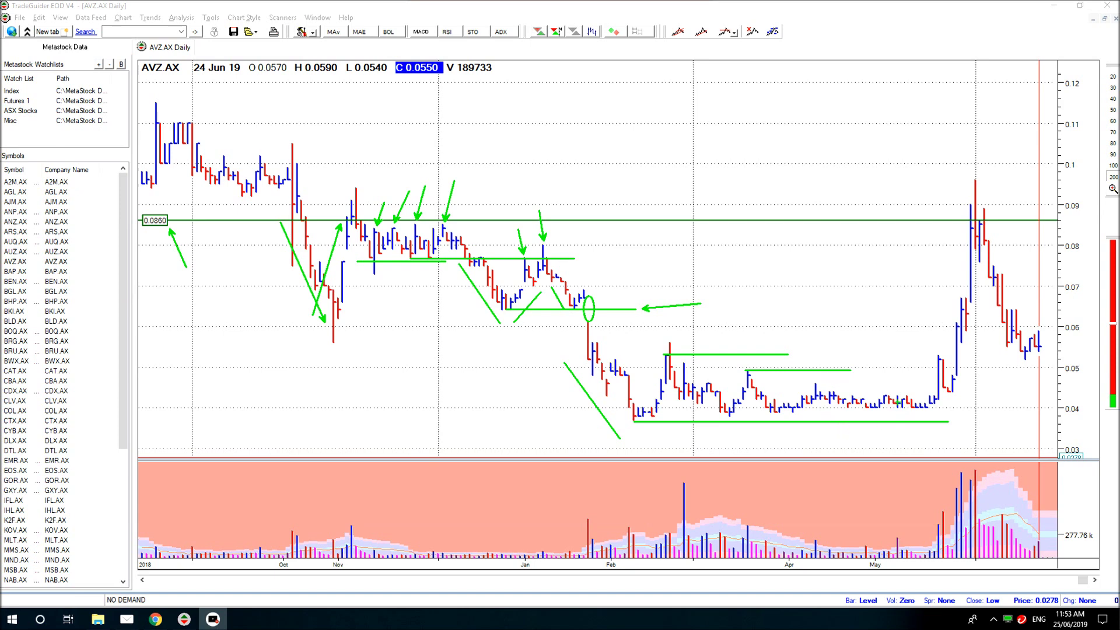
Step: Add horizontal lines near 0.043, 0.039 and 0.04 inside the base, and extend the 0.053 and 0.049 resistance lines to the breakout
{"action": "left_click_drag", "start_coordinate": [887, 396], "coordinate": [957, 395]}
{"action": "left_click_drag", "start_coordinate": [720, 412], "coordinate": [886, 413]}
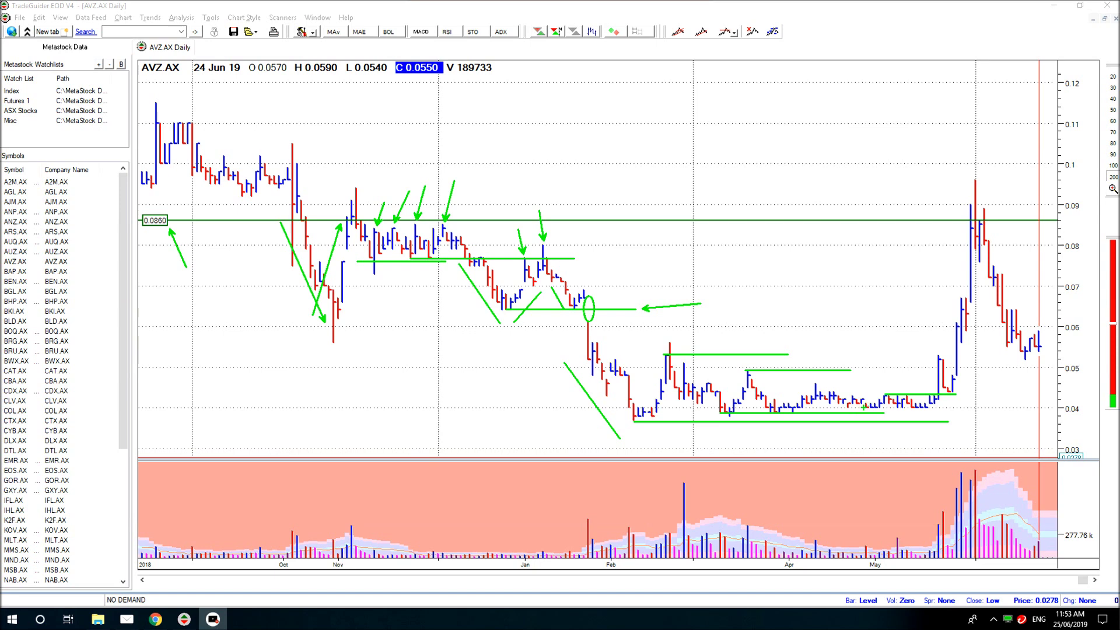
{"action": "left_click_drag", "start_coordinate": [864, 407], "coordinate": [984, 408]}
{"action": "left_click_drag", "start_coordinate": [781, 354], "coordinate": [965, 355]}
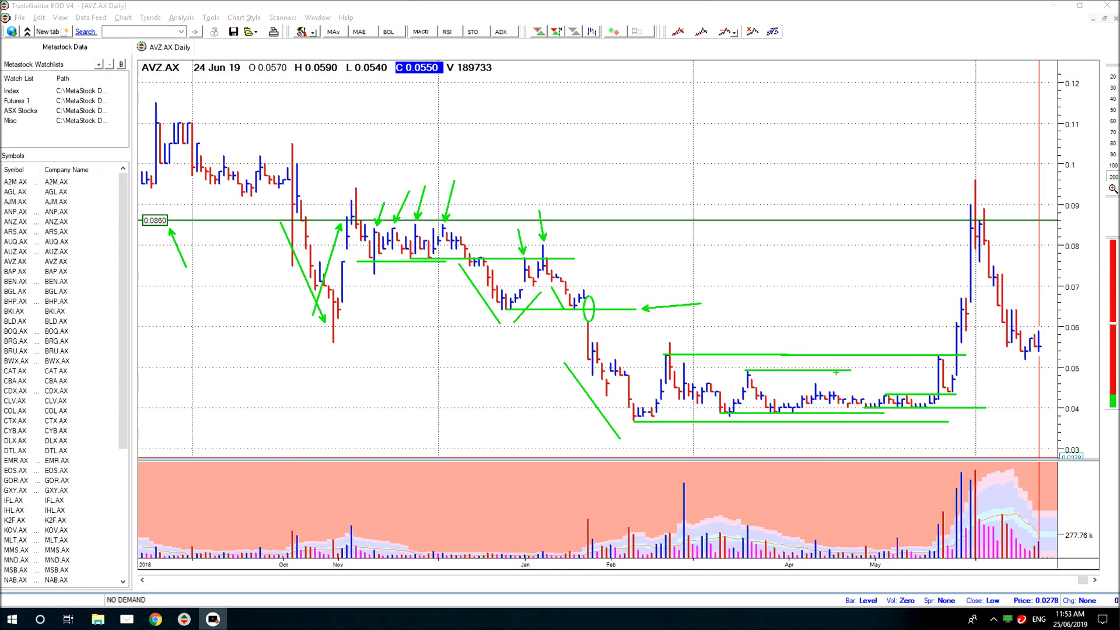
{"action": "left_click_drag", "start_coordinate": [844, 370], "coordinate": [976, 370]}
Step: Arrow the two highs on the 0.053 line, link the pullback low to its volume, and trace the rally up to the 0.0860 line
{"action": "left_click_drag", "start_coordinate": [934, 352], "coordinate": [915, 303]}
{"action": "left_click_drag", "start_coordinate": [666, 352], "coordinate": [654, 329]}
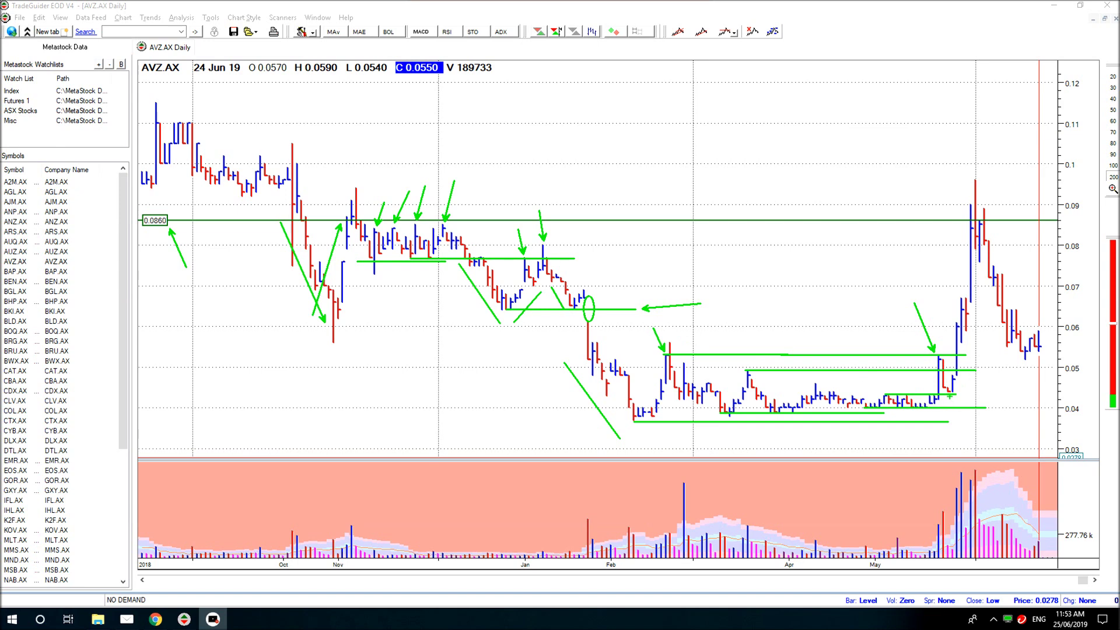
{"action": "left_click_drag", "start_coordinate": [950, 397], "coordinate": [950, 548]}
{"action": "left_click_drag", "start_coordinate": [950, 395], "coordinate": [980, 202]}
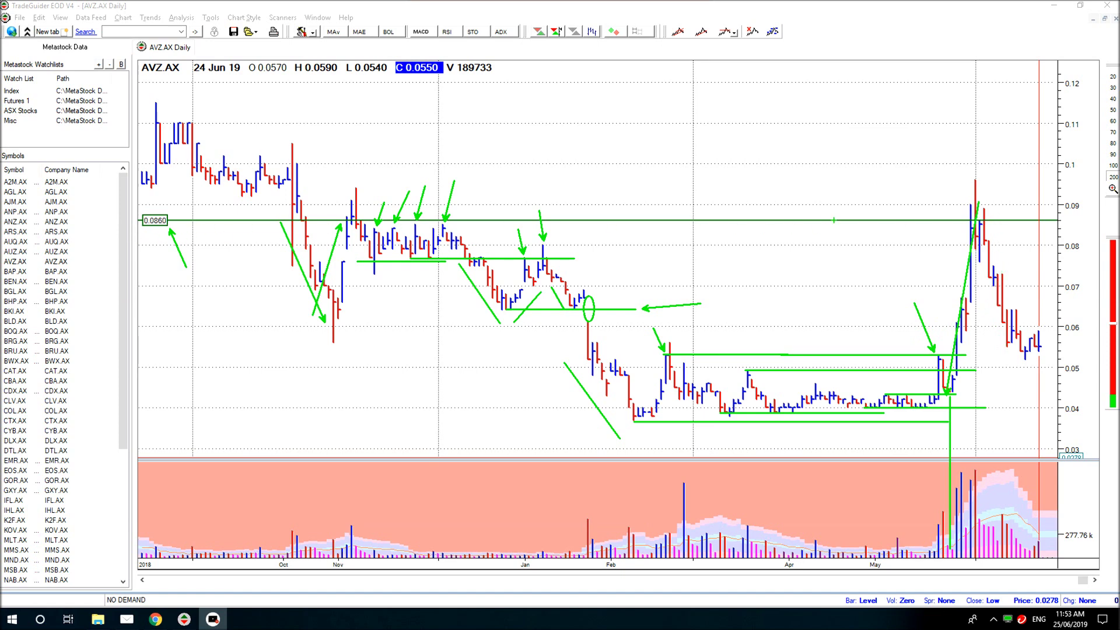
Step: Circle and arrow the rally top at the 0.0860 line, and circle the two earlier supply ranges and the latest bars near 0.056
{"action": "left_click_drag", "start_coordinate": [959, 214], "coordinate": [929, 178]}
{"action": "left_click_drag", "start_coordinate": [955, 197], "coordinate": [1010, 256]}
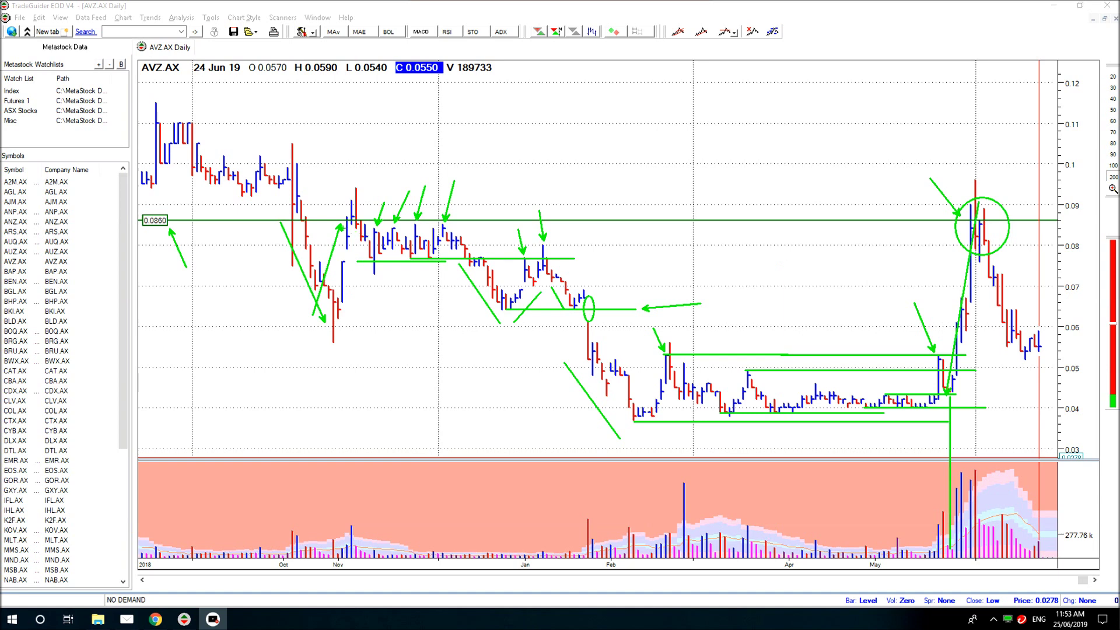
{"action": "left_click_drag", "start_coordinate": [322, 201], "coordinate": [486, 284]}
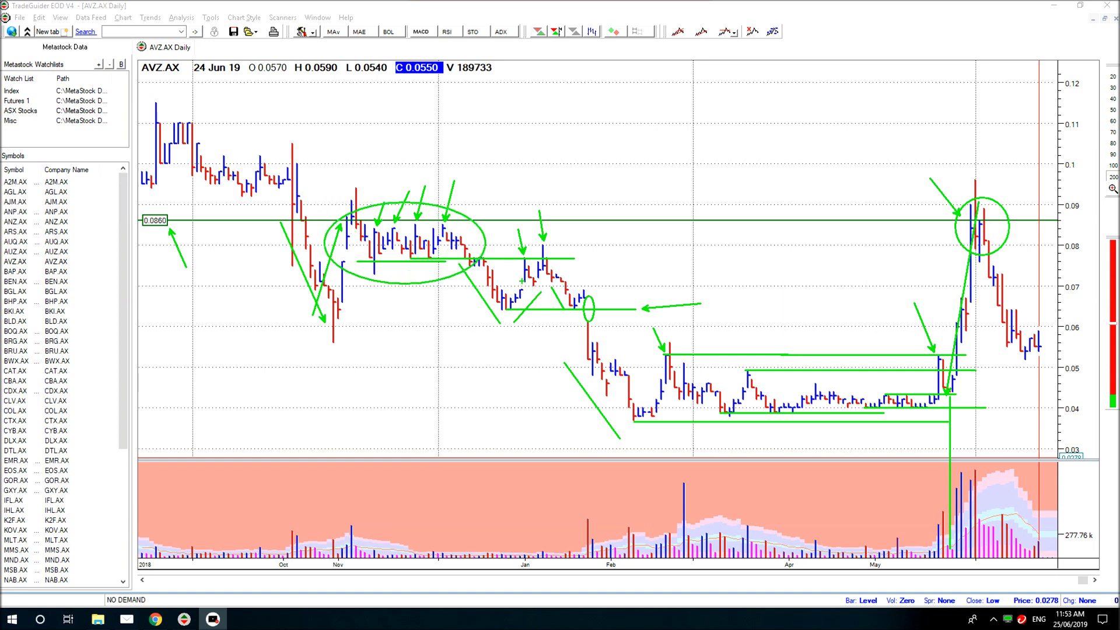
{"action": "left_click_drag", "start_coordinate": [450, 249], "coordinate": [569, 322]}
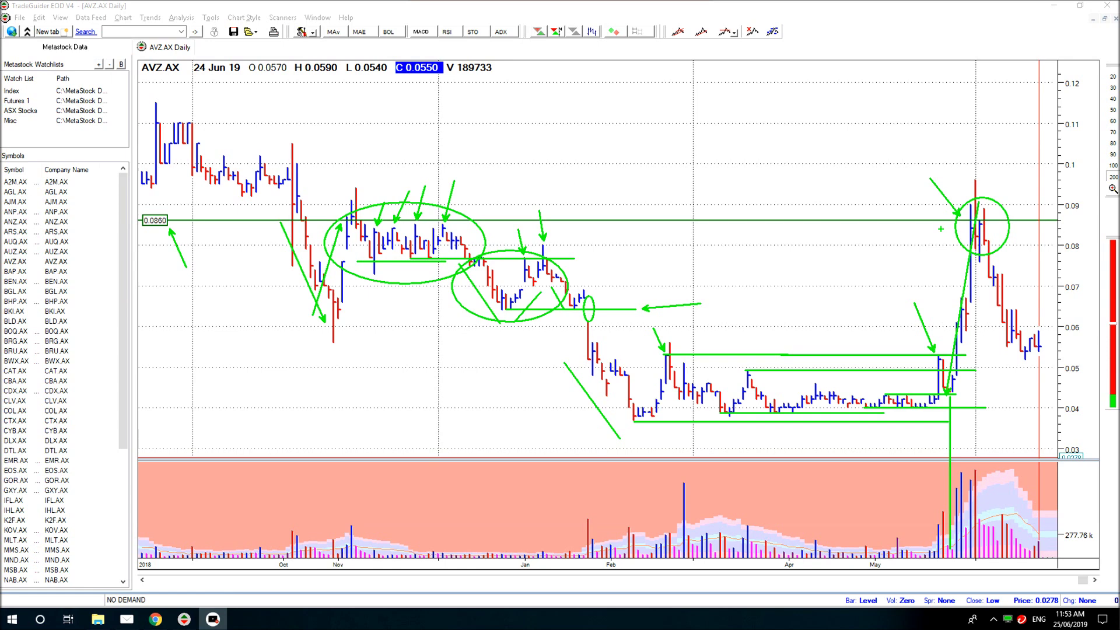
{"action": "left_click_drag", "start_coordinate": [945, 227], "coordinate": [882, 239]}
{"action": "mouse_move", "coordinate": [988, 314]}
{"action": "left_mouse_down"}
{"action": "mouse_move", "coordinate": [1033, 366]}
{"action": "mouse_move", "coordinate": [1013, 315]}
{"action": "left_mouse_up"}
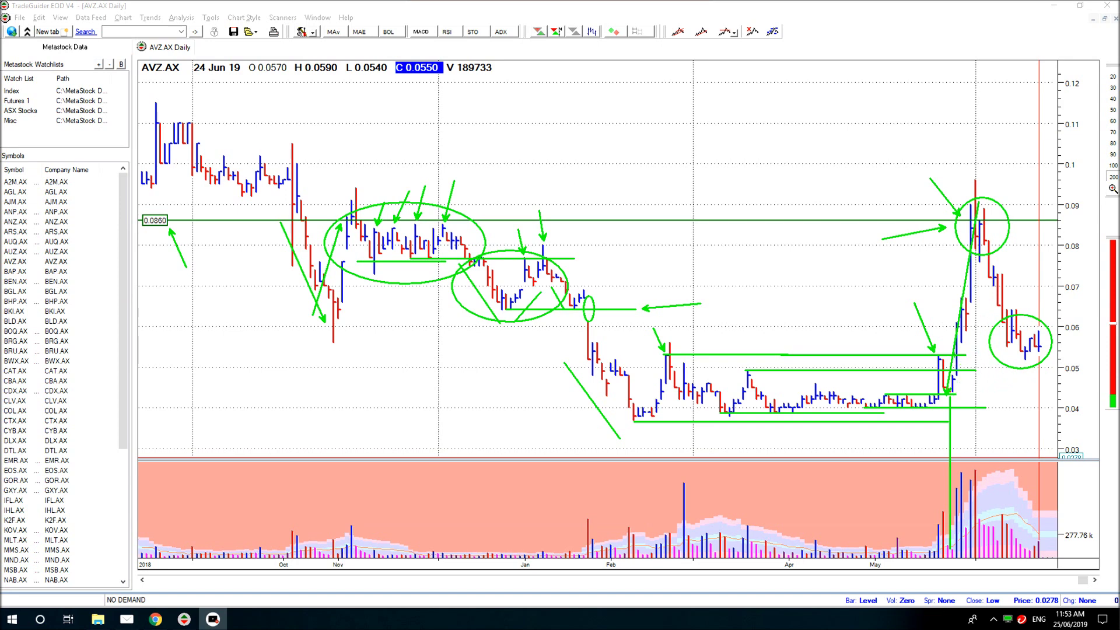
Step: Extend the horizontal lines near 0.053, 0.049 and 0.043 past the latest bar
{"action": "left_click_drag", "start_coordinate": [954, 354], "coordinate": [1065, 358]}
{"action": "left_click_drag", "start_coordinate": [967, 370], "coordinate": [1065, 371]}
{"action": "left_click_drag", "start_coordinate": [957, 395], "coordinate": [1058, 396]}
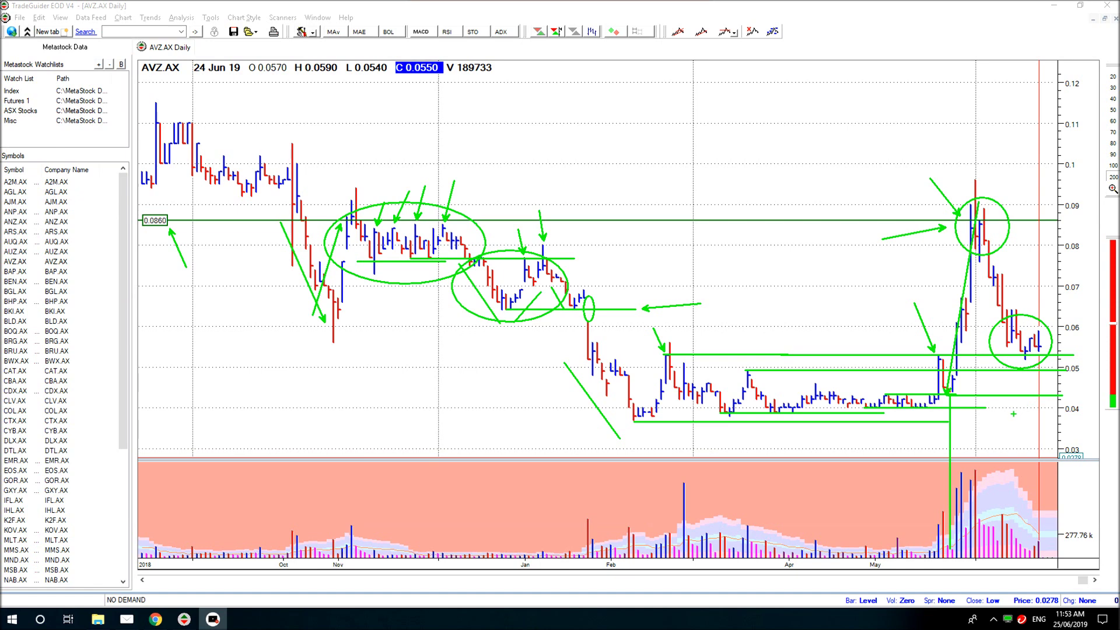
Step: Clear the drawings, mark the rally as one bar with horizontal lines near 0.042, 0.044 and 0.047, and arrow its wide up bar
{"action": "key", "text": "e"}
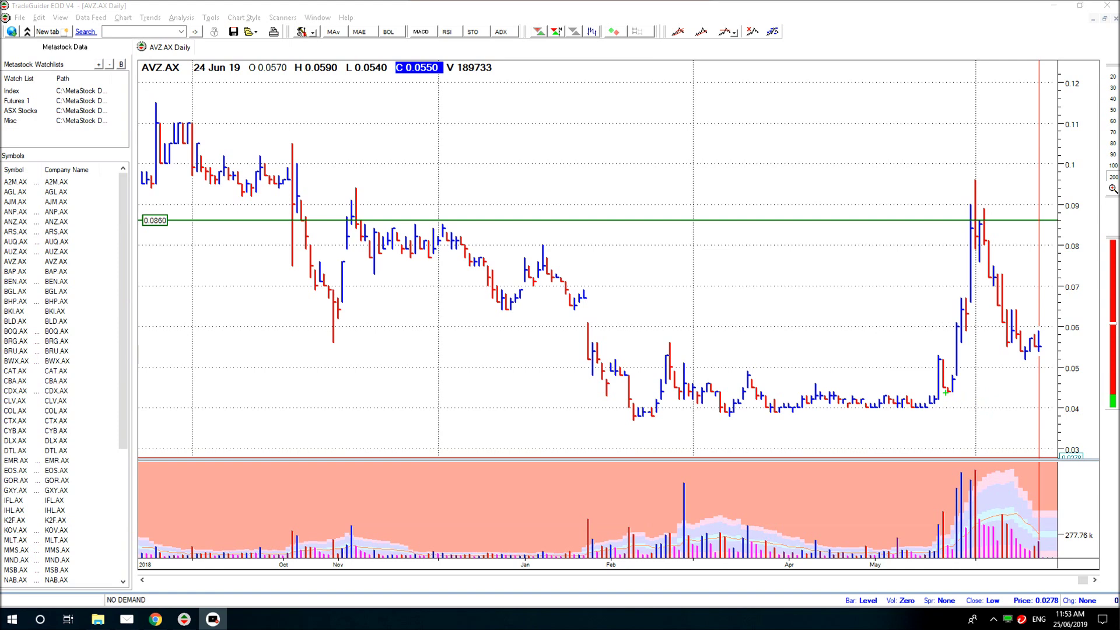
{"action": "mouse_move", "coordinate": [948, 399]}
{"action": "left_mouse_down"}
{"action": "mouse_move", "coordinate": [963, 212]}
{"action": "mouse_move", "coordinate": [947, 211]}
{"action": "left_mouse_up"}
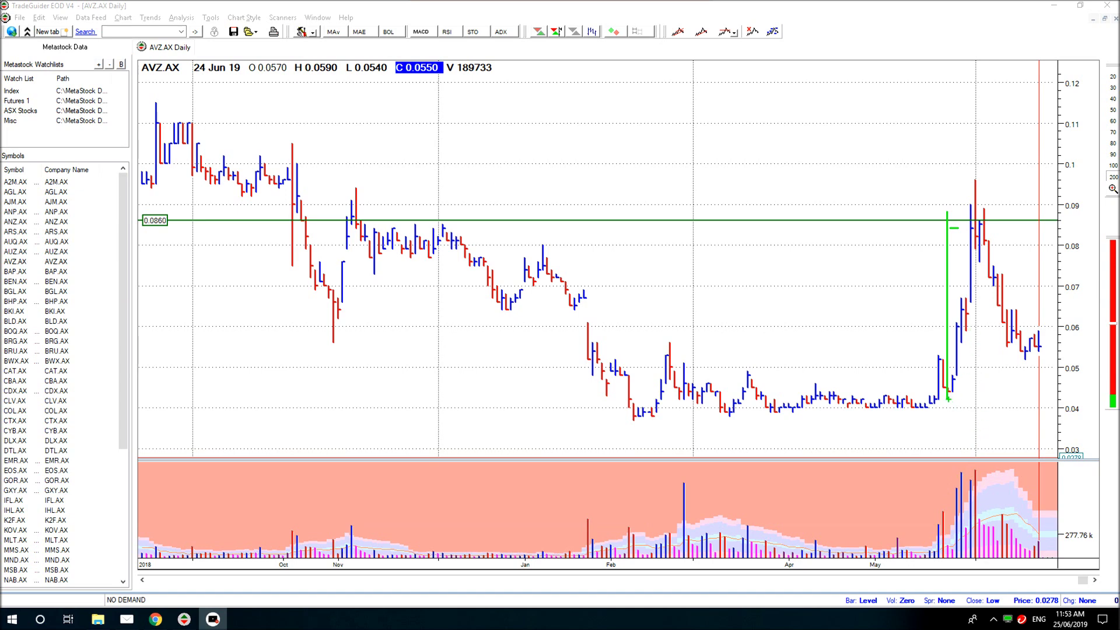
{"action": "left_click_drag", "start_coordinate": [948, 400], "coordinate": [1037, 399]}
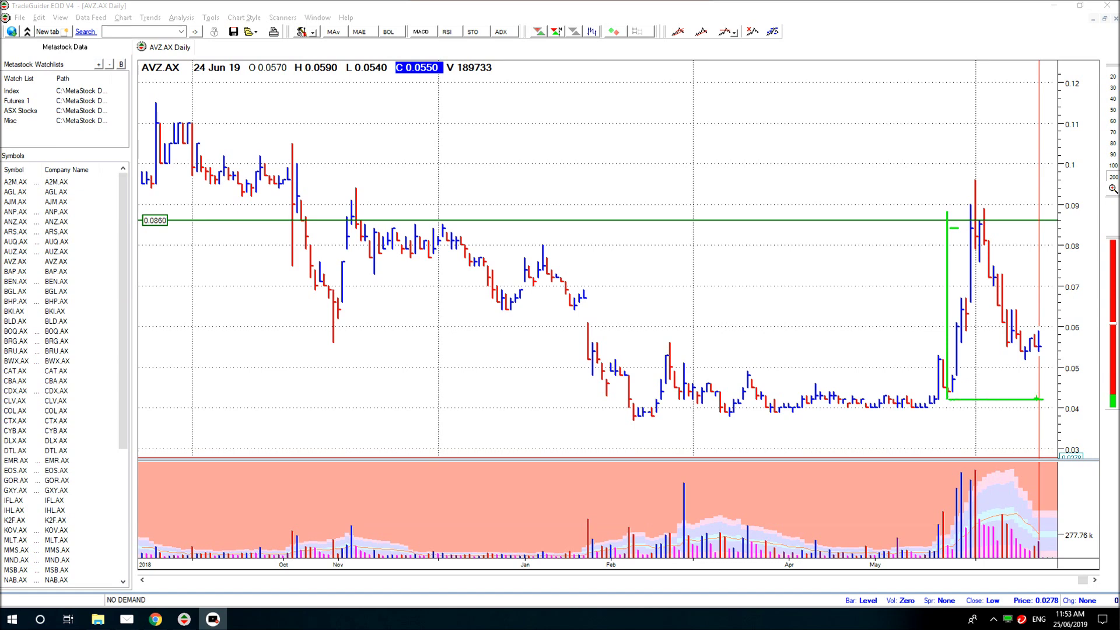
{"action": "left_click", "coordinate": [955, 391]}
{"action": "left_click_drag", "start_coordinate": [957, 378], "coordinate": [989, 379]}
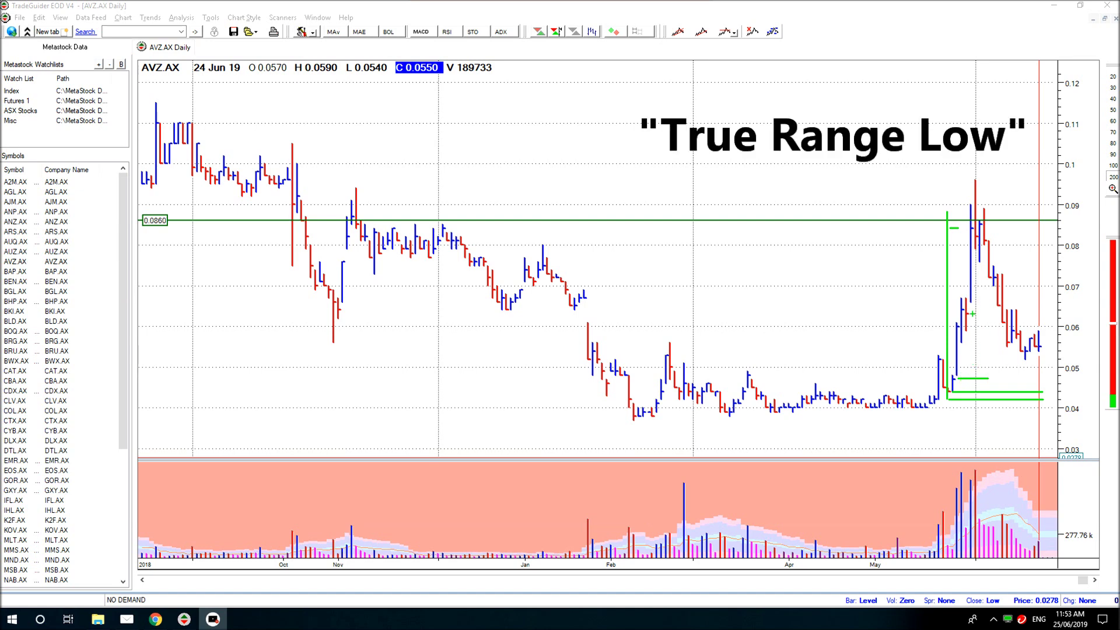
{"action": "left_click_drag", "start_coordinate": [967, 269], "coordinate": [933, 245]}
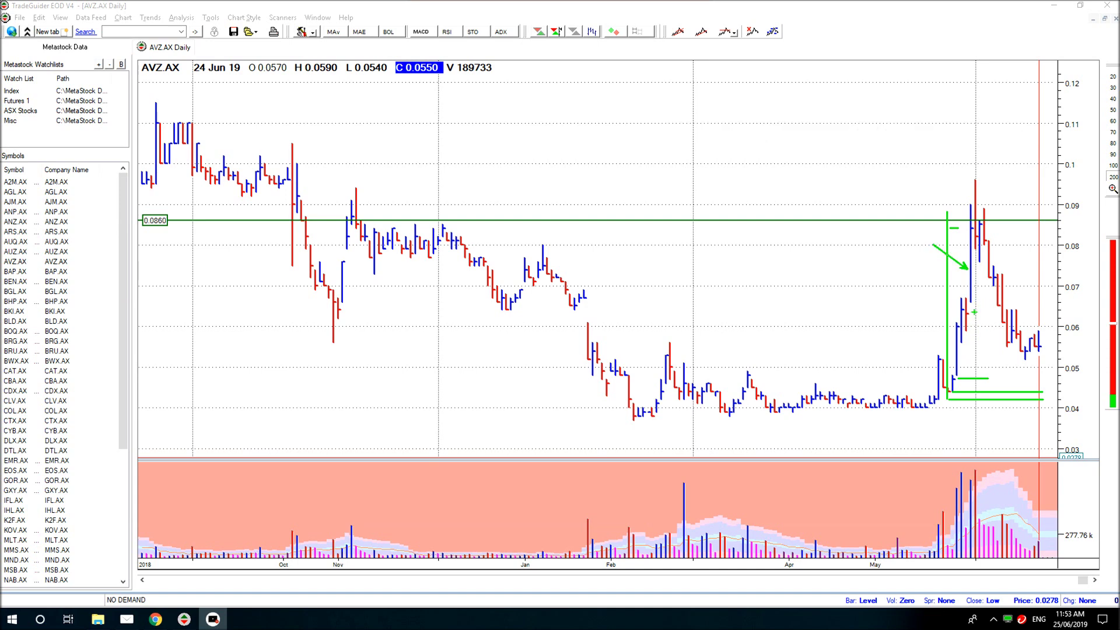
{"action": "left_click_drag", "start_coordinate": [972, 313], "coordinate": [993, 311]}
{"action": "mouse_move", "coordinate": [975, 303]}
{"action": "left_mouse_down"}
{"action": "mouse_move", "coordinate": [970, 317]}
{"action": "mouse_move", "coordinate": [973, 304]}
{"action": "left_mouse_up"}
{"action": "key", "text": "ctrl+z"}
{"action": "key", "text": "ctrl+z"}
{"action": "key", "text": "ctrl+z"}
Step: Draw a horizontal line near 0.063 from the rally to the latest bar and circle the top around the 0.0860 line
{"action": "left_click_drag", "start_coordinate": [976, 314], "coordinate": [994, 313]}
{"action": "left_click_drag", "start_coordinate": [995, 313], "coordinate": [1040, 313]}
{"action": "mouse_move", "coordinate": [943, 202]}
{"action": "left_mouse_down"}
{"action": "mouse_move", "coordinate": [996, 257]}
{"action": "mouse_move", "coordinate": [963, 266]}
{"action": "left_mouse_up"}
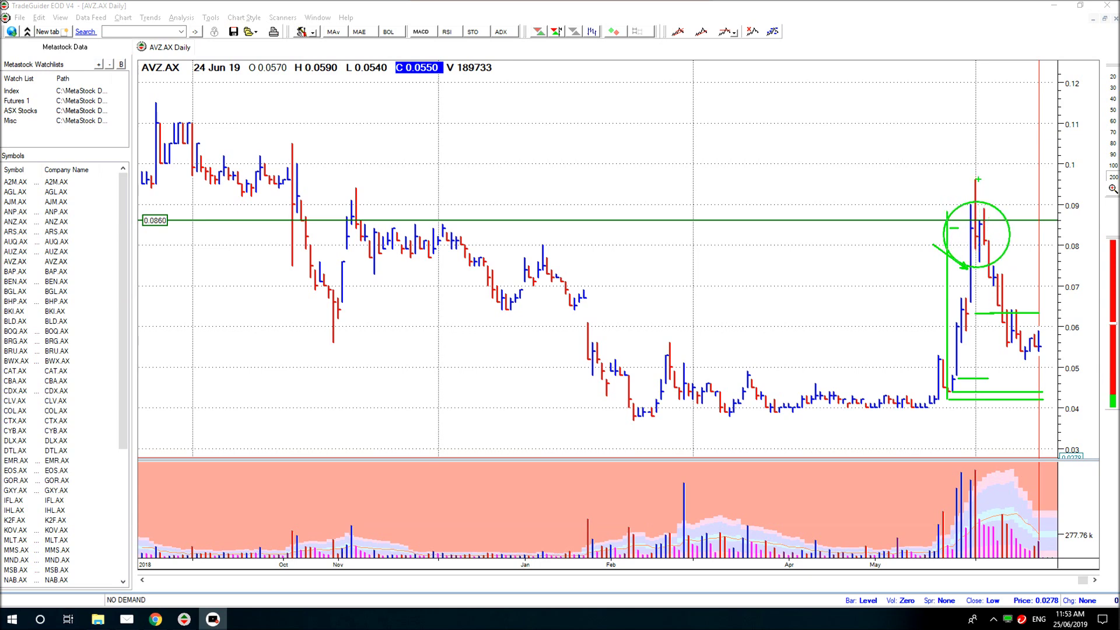
Step: Arrow the top's two highs, link the high-volume bar to its volume, draw a line near 0.079 and arrow the down bar above it
{"action": "left_click_drag", "start_coordinate": [979, 179], "coordinate": [989, 123]}
{"action": "left_click_drag", "start_coordinate": [988, 202], "coordinate": [1013, 141]}
{"action": "left_click_drag", "start_coordinate": [973, 466], "coordinate": [975, 253]}
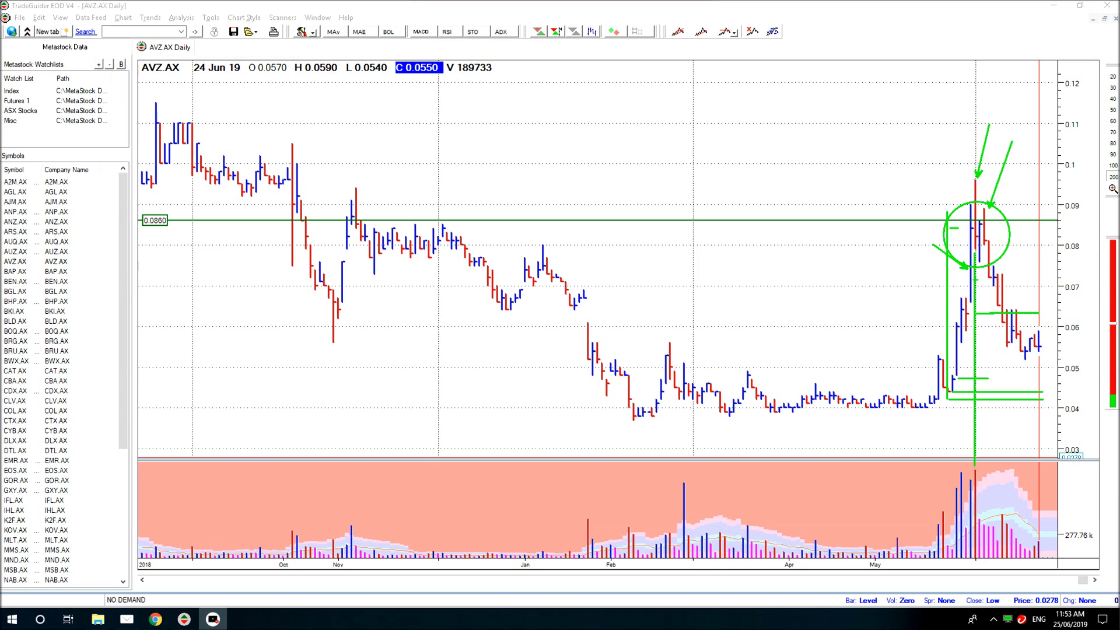
{"action": "left_click_drag", "start_coordinate": [975, 249], "coordinate": [1031, 248]}
{"action": "left_click_drag", "start_coordinate": [993, 241], "coordinate": [1026, 202]}
Step: Draw a horizontal line near 0.055 at the high-volume pullback bar, arrow it and its volume, and clear the drawings
{"action": "left_click_drag", "start_coordinate": [1002, 348], "coordinate": [1061, 347]}
{"action": "mouse_move", "coordinate": [995, 410]}
{"action": "left_mouse_down"}
{"action": "mouse_move", "coordinate": [1007, 353]}
{"action": "mouse_move", "coordinate": [1006, 499]}
{"action": "left_mouse_up"}
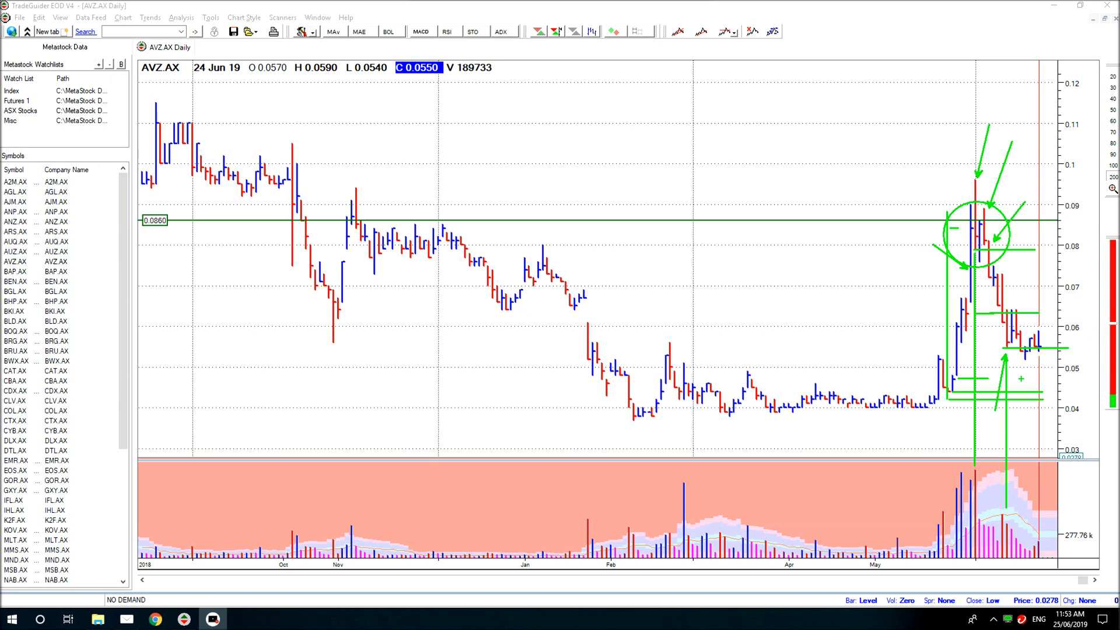
{"action": "key", "text": "e"}
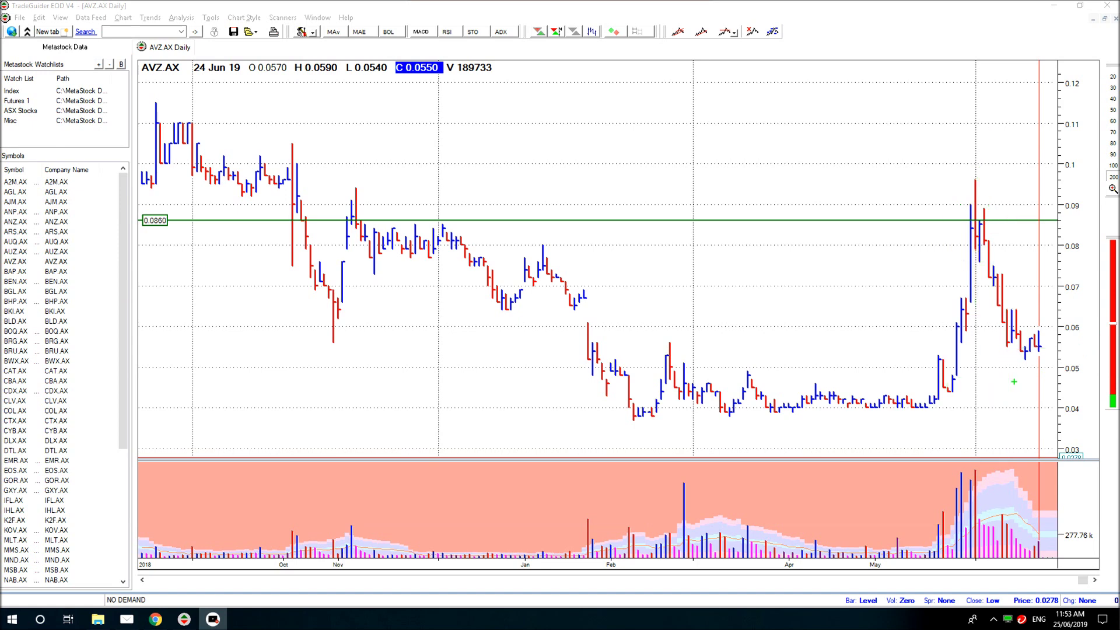